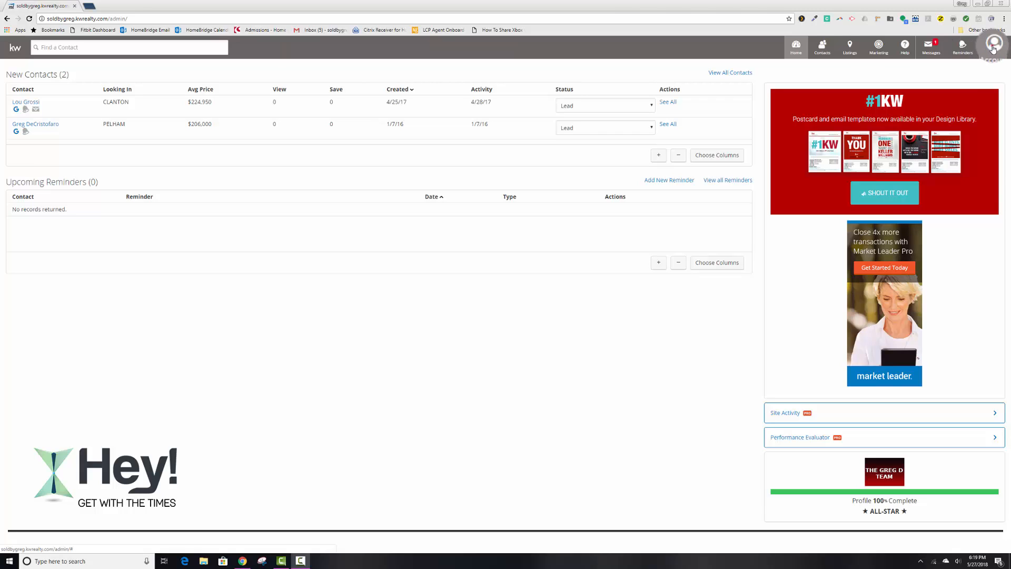
# Open the account administration menu from the eEdge admin dashboard.
pyautogui.click(994, 47)
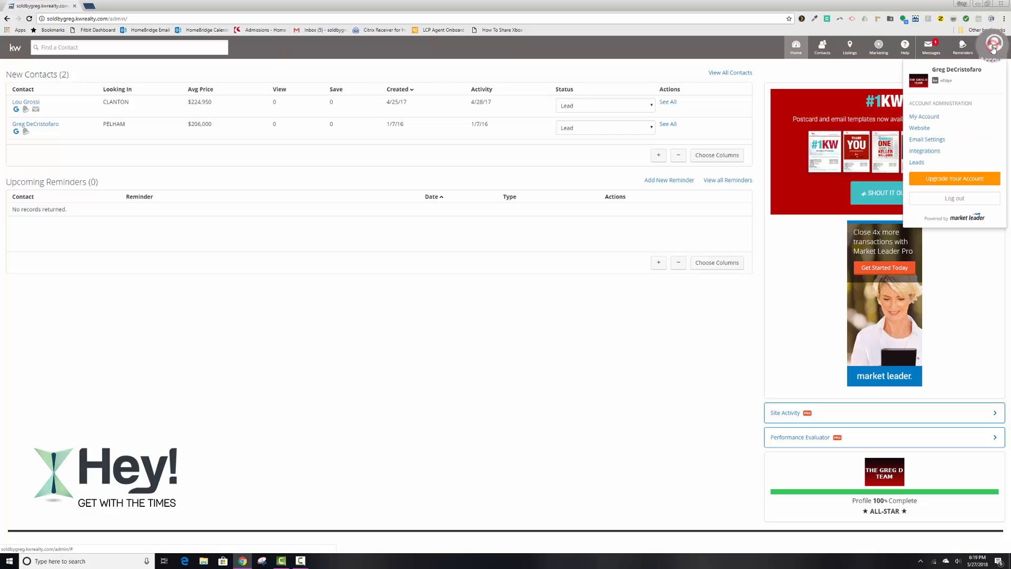
# Open My Account settings in edit mode and change the name's last letter to 'o'.
pyautogui.click(930, 119)
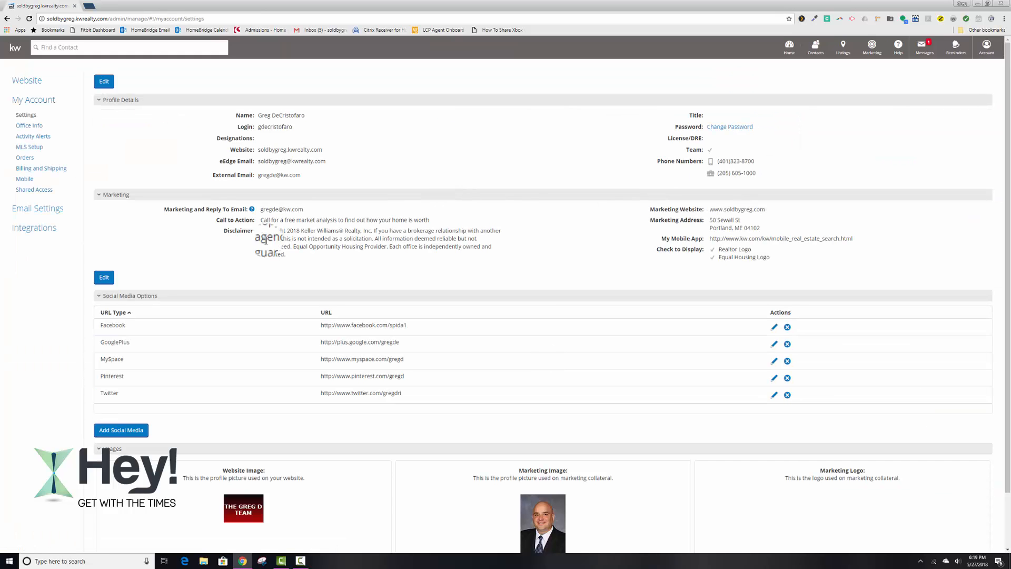
pyautogui.click(103, 83)
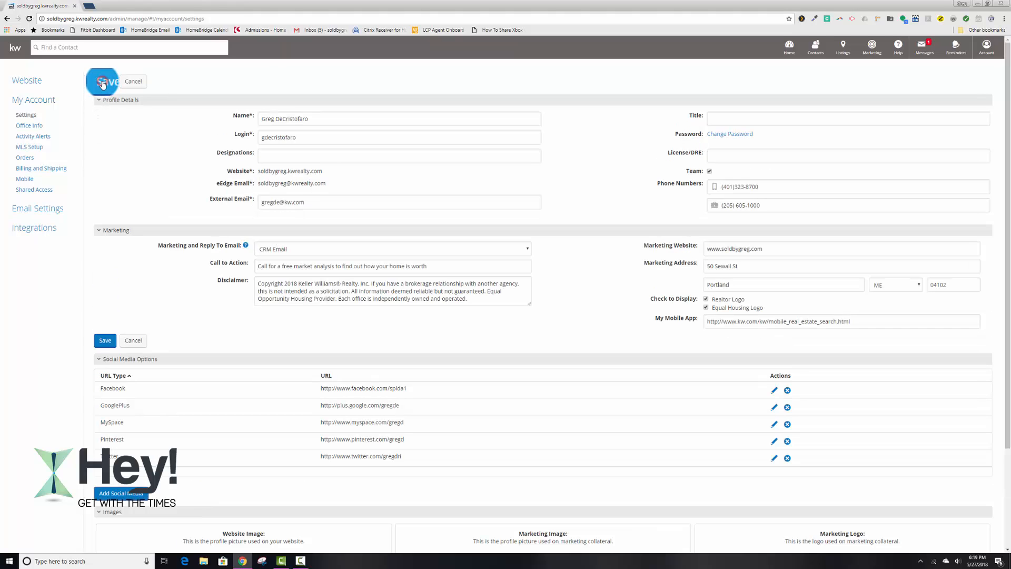
pyautogui.click(321, 120)
pyautogui.press('BackSpace')
pyautogui.write('o')
# Change the last letter of the login to 'o'.
pyautogui.click(729, 121)
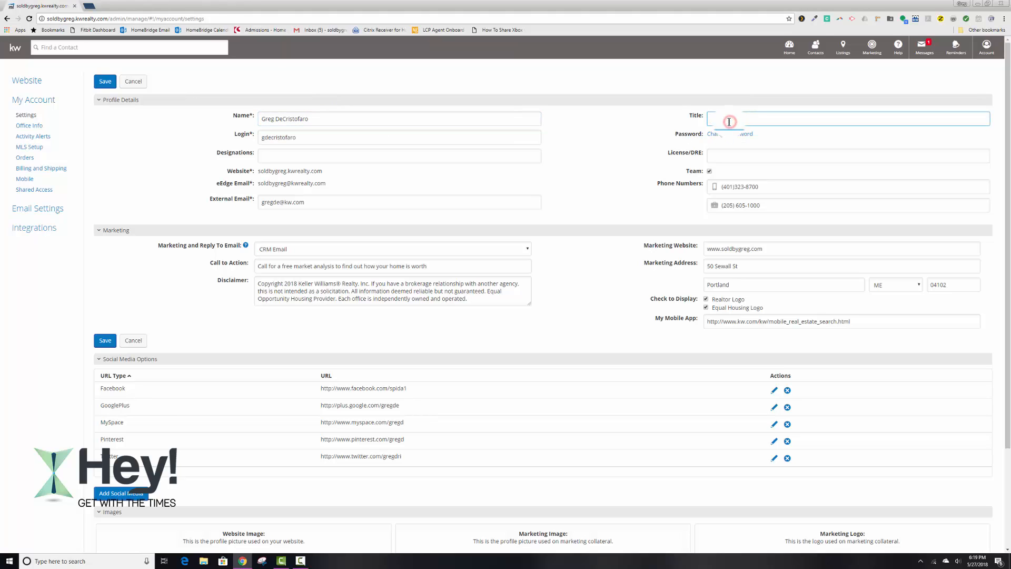
pyautogui.click(308, 138)
pyautogui.press('BackSpace')
pyautogui.write('o')
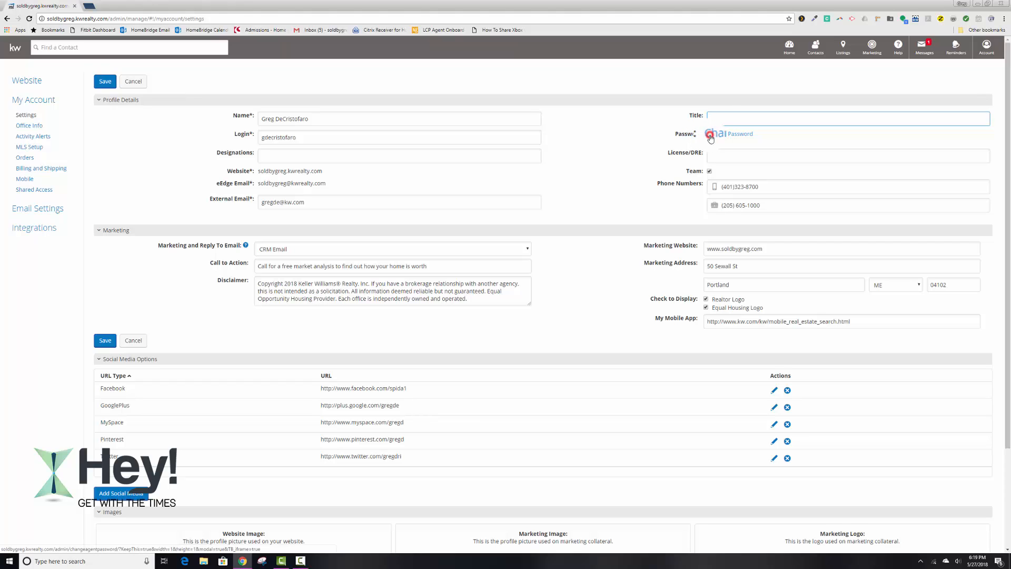
pyautogui.click(711, 136)
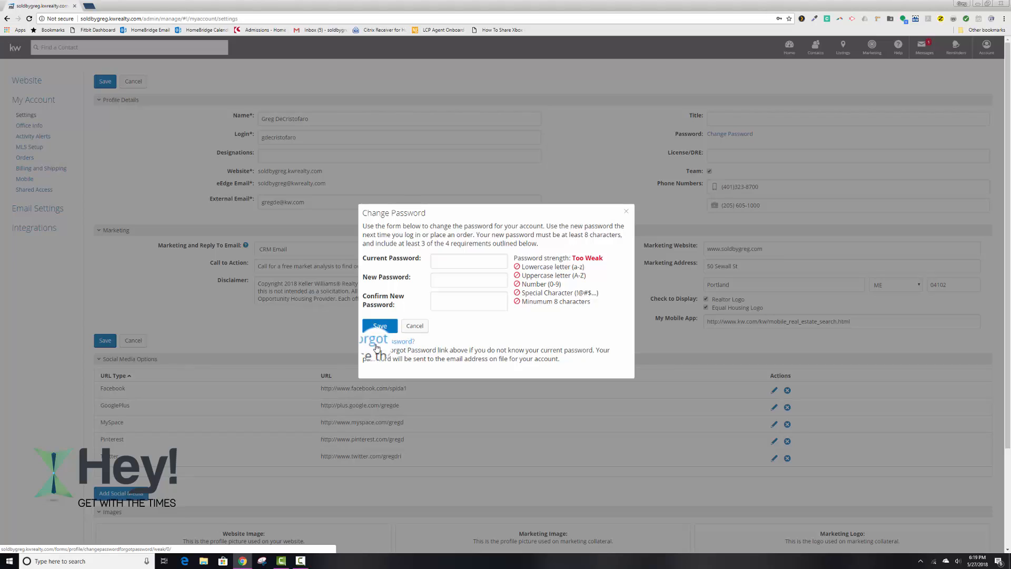
pyautogui.click(626, 213)
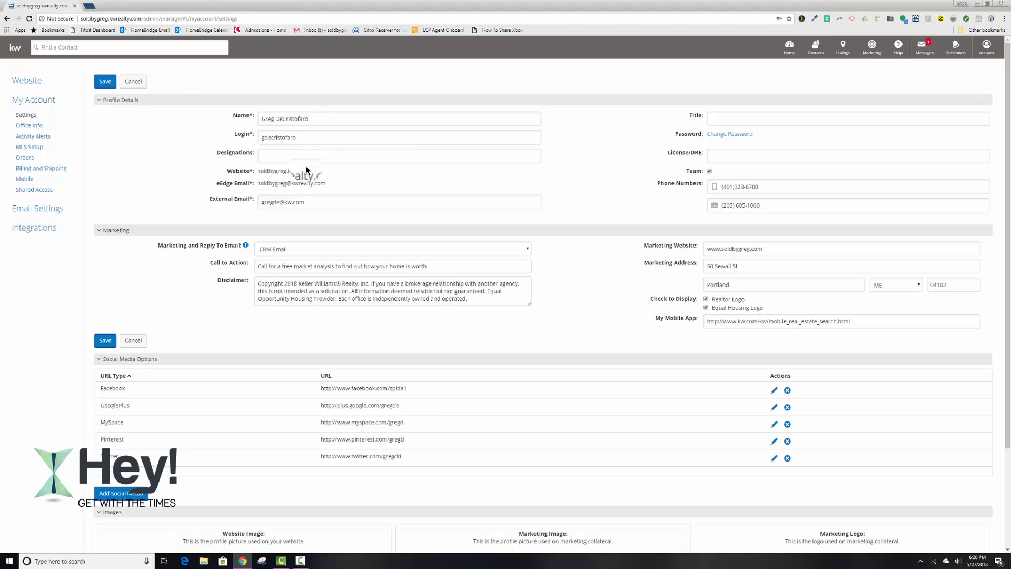
# Review the Designations, License/DRE, website and eEdge email fields.
pyautogui.click(288, 156)
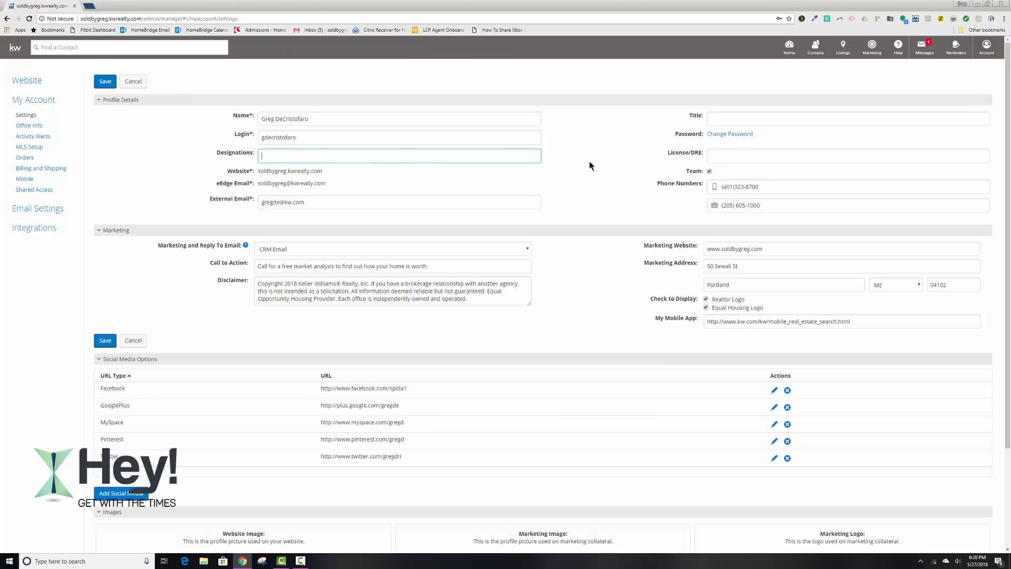
pyautogui.click(726, 155)
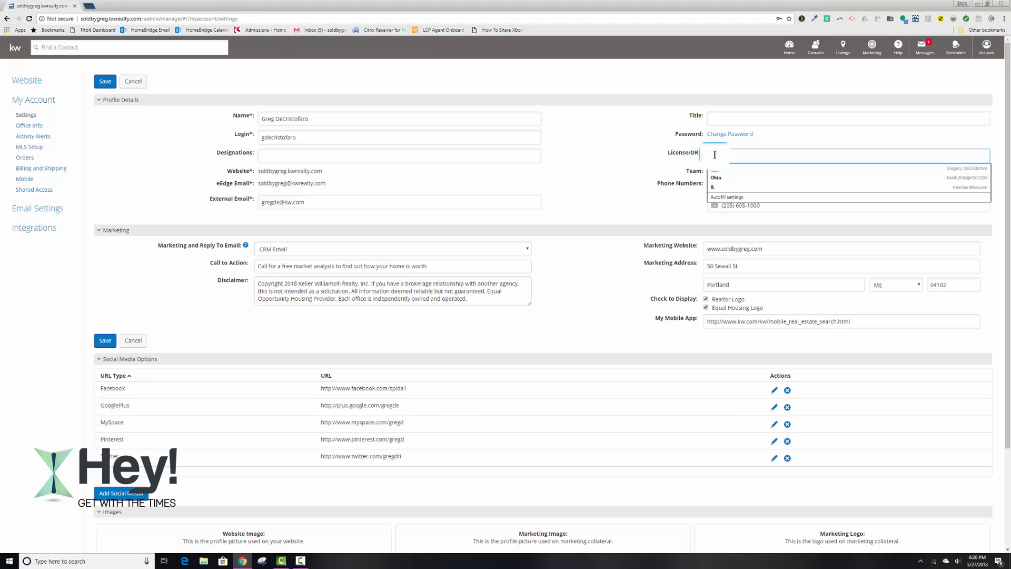
pyautogui.click(232, 174)
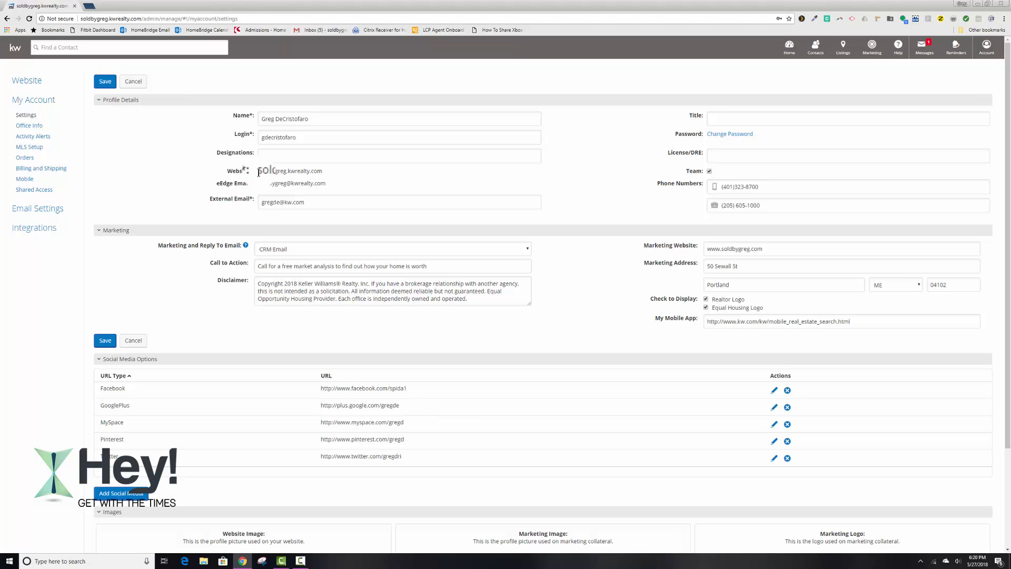
pyautogui.moveTo(259, 172); pyautogui.dragTo(328, 172)
pyautogui.moveTo(261, 183); pyautogui.dragTo(339, 186)
pyautogui.click(318, 184)
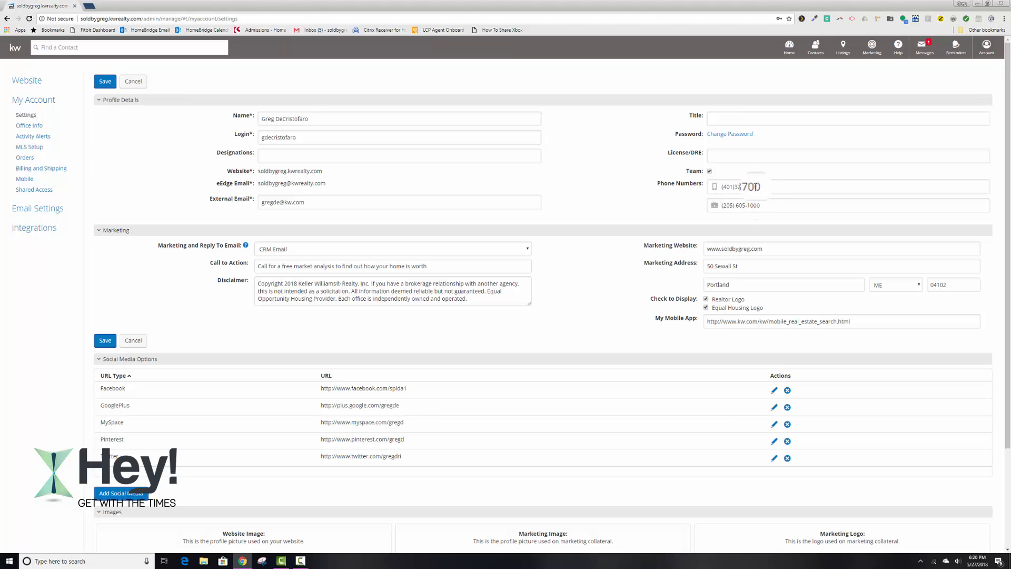
# Clear the second phone number field.
pyautogui.moveTo(767, 207); pyautogui.dragTo(727, 215)
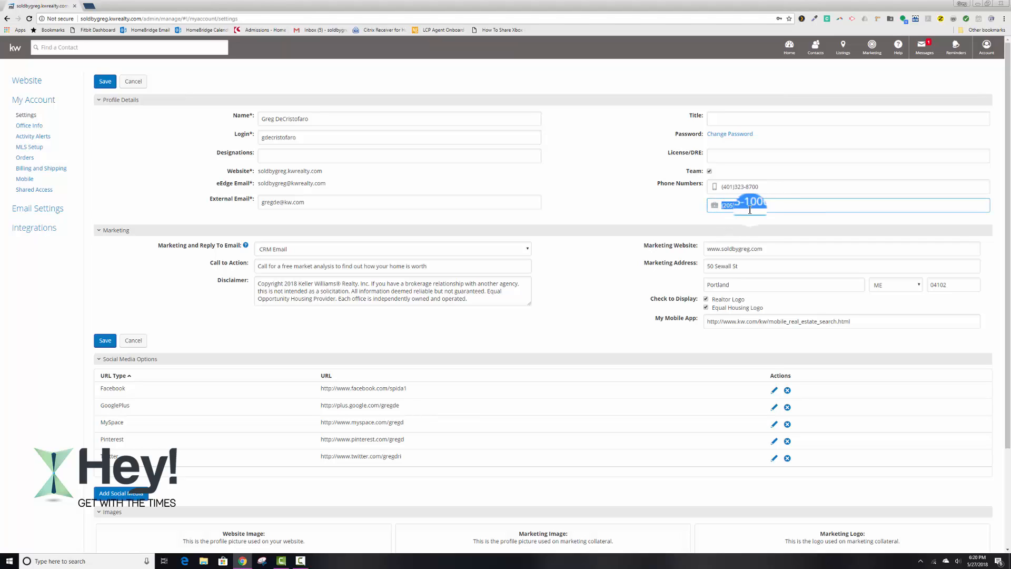
pyautogui.click(776, 199)
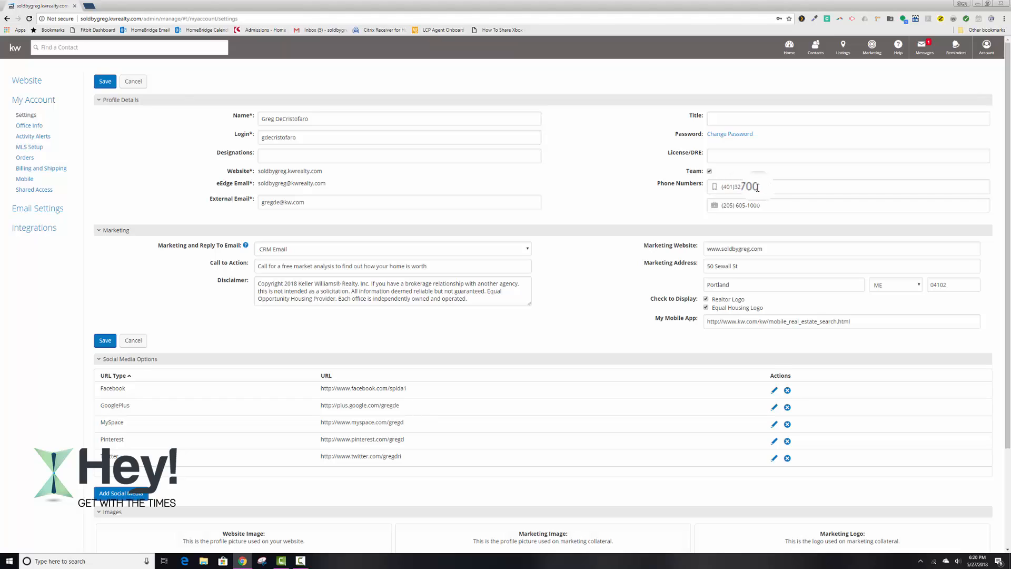
pyautogui.moveTo(769, 205); pyautogui.dragTo(701, 220)
pyautogui.press('BackSpace')
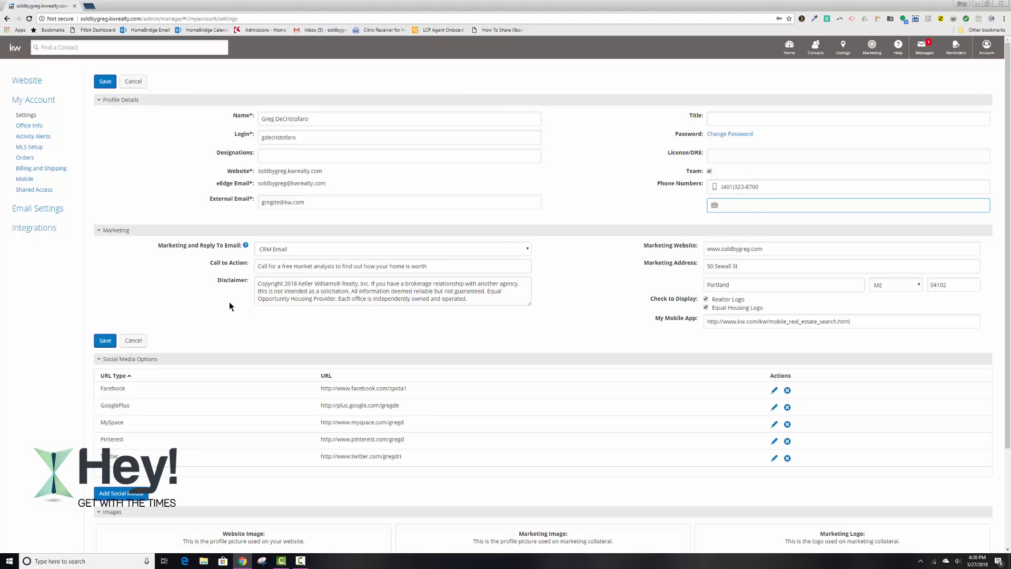
# Set the Marketing and Reply To Email to External Email.
pyautogui.scroll(-1, 159, 253)
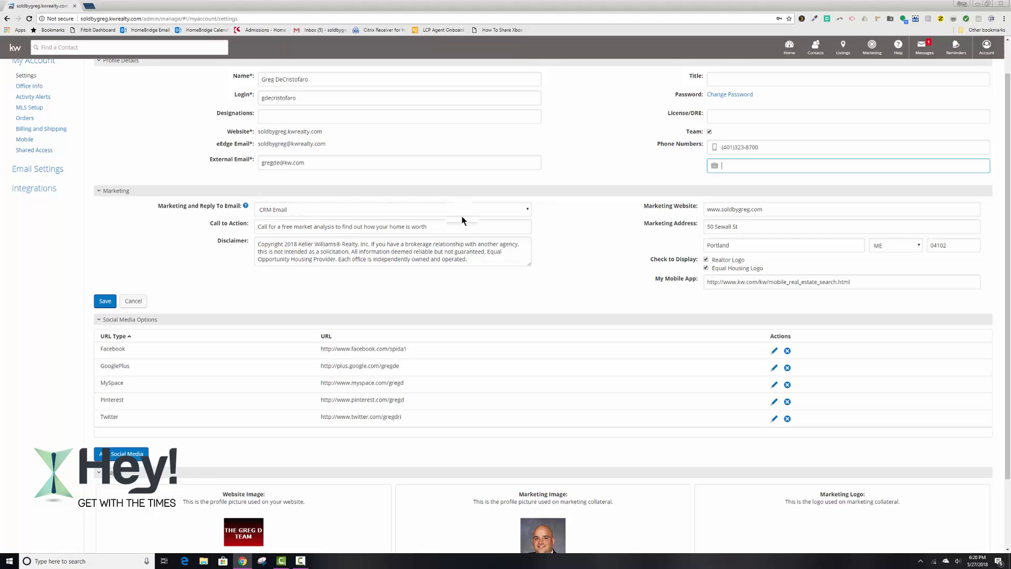
pyautogui.click(526, 210)
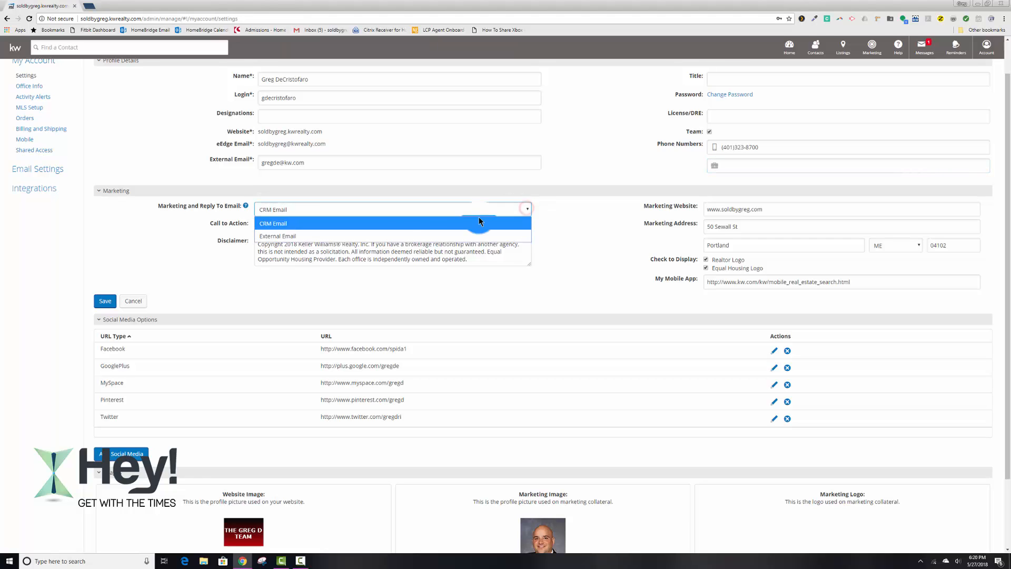
pyautogui.click(334, 232)
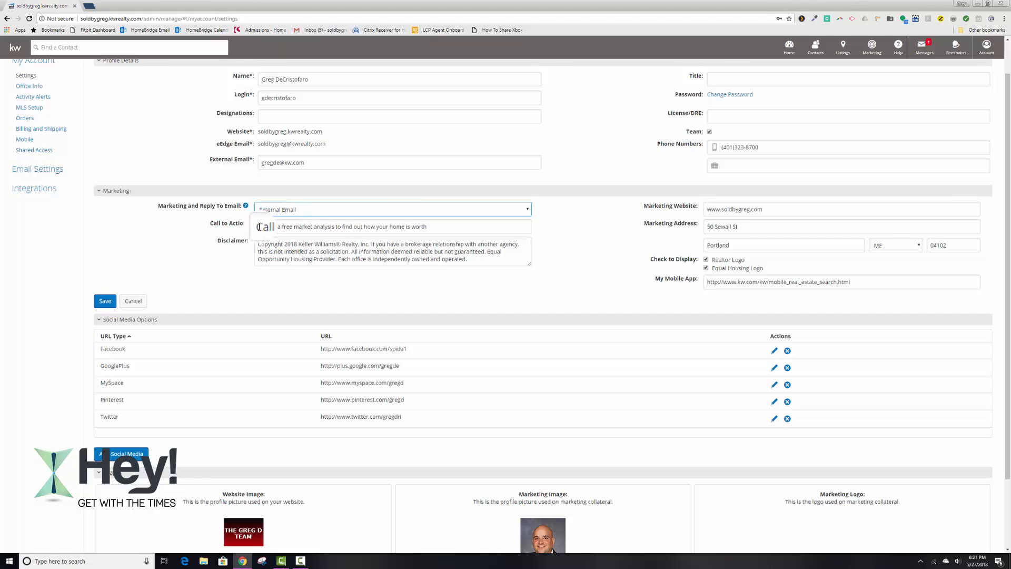
# Review the call to action, marketing website and marketing address fields.
pyautogui.moveTo(259, 226); pyautogui.dragTo(437, 227)
pyautogui.click(445, 227)
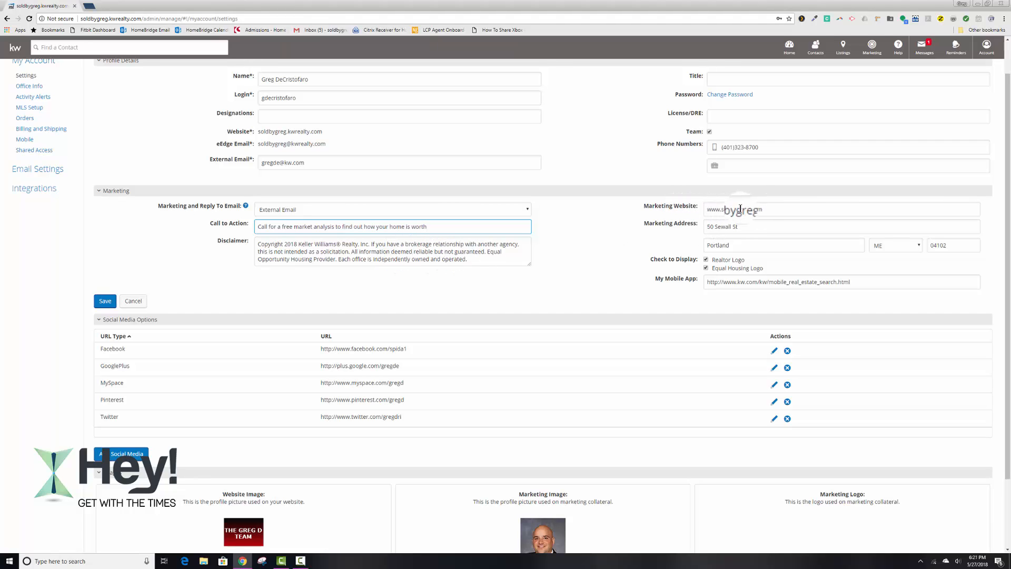
pyautogui.tripleClick(783, 208)
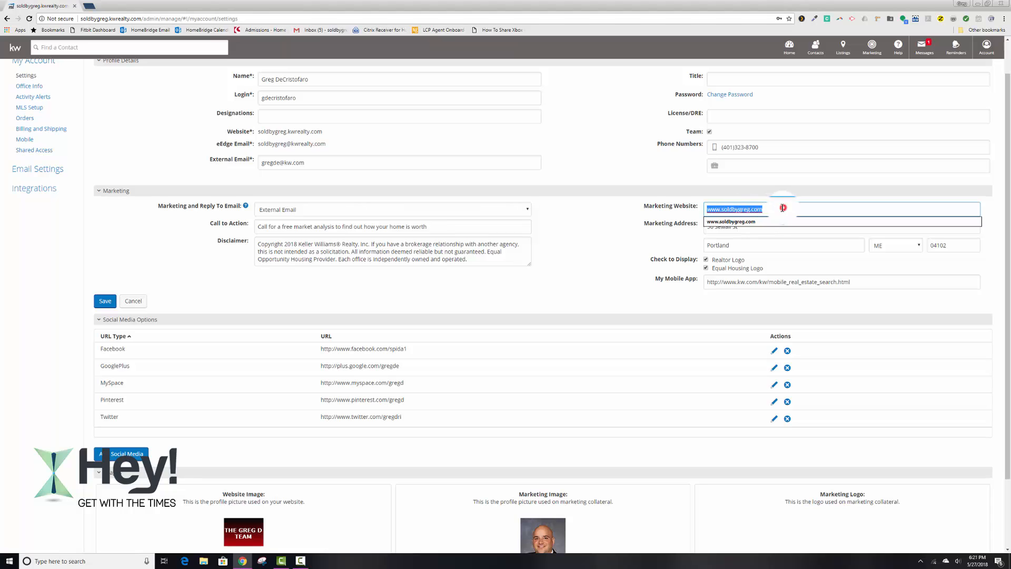
pyautogui.click(608, 239)
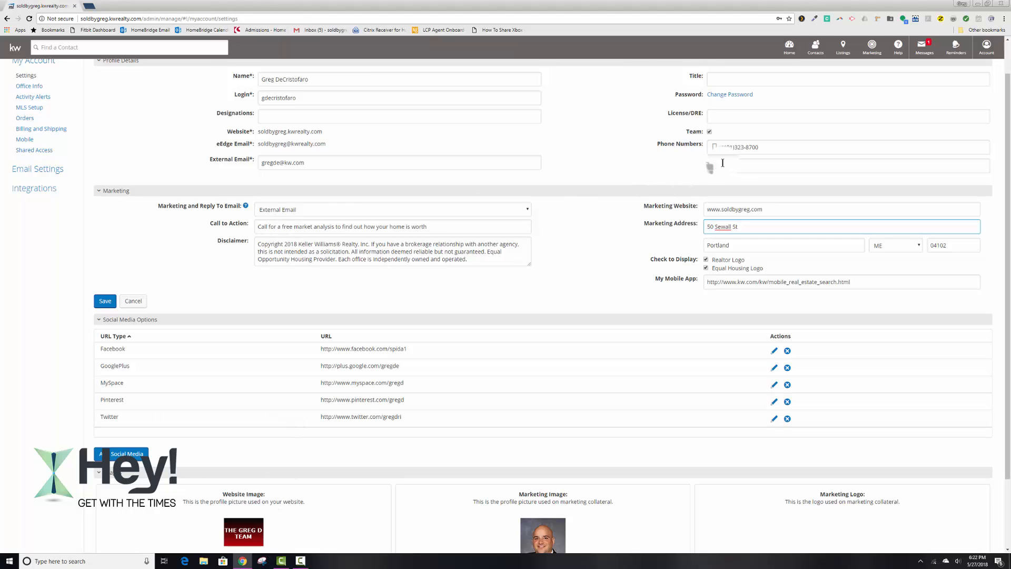
pyautogui.click(88, 7)
pyautogui.write('s')
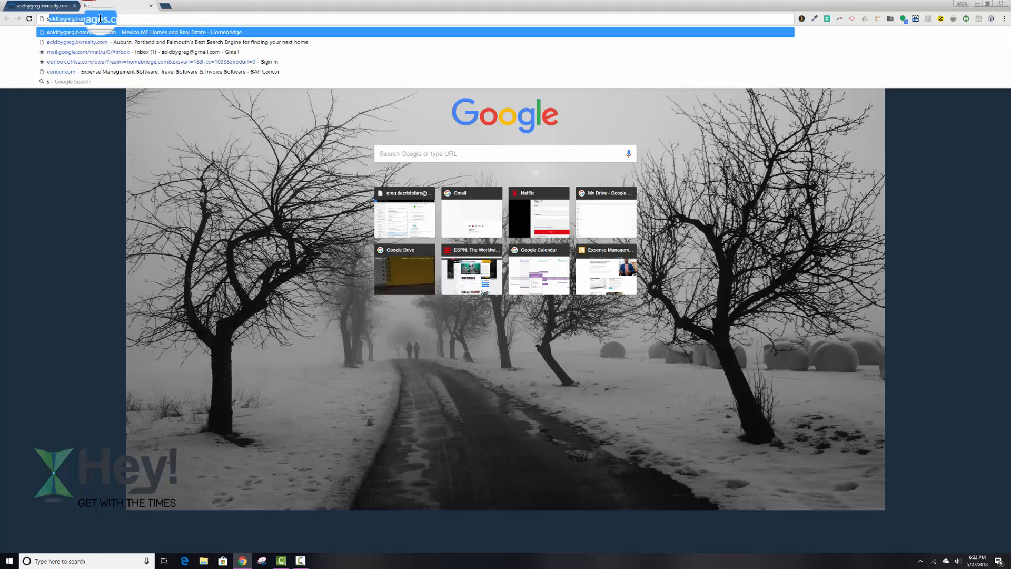
pyautogui.write('oldby')
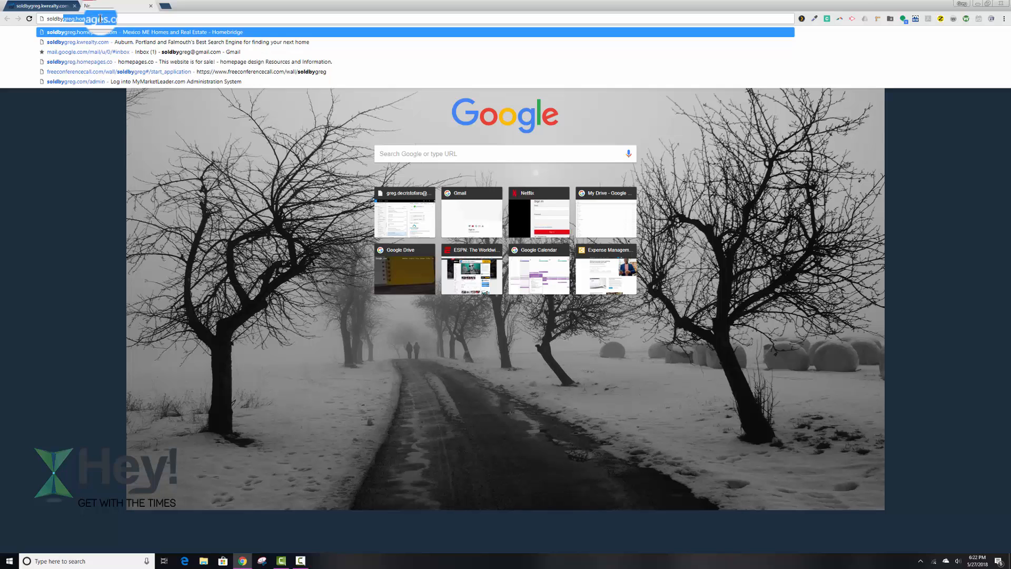
pyautogui.write('greg.com')
pyautogui.press('Return')
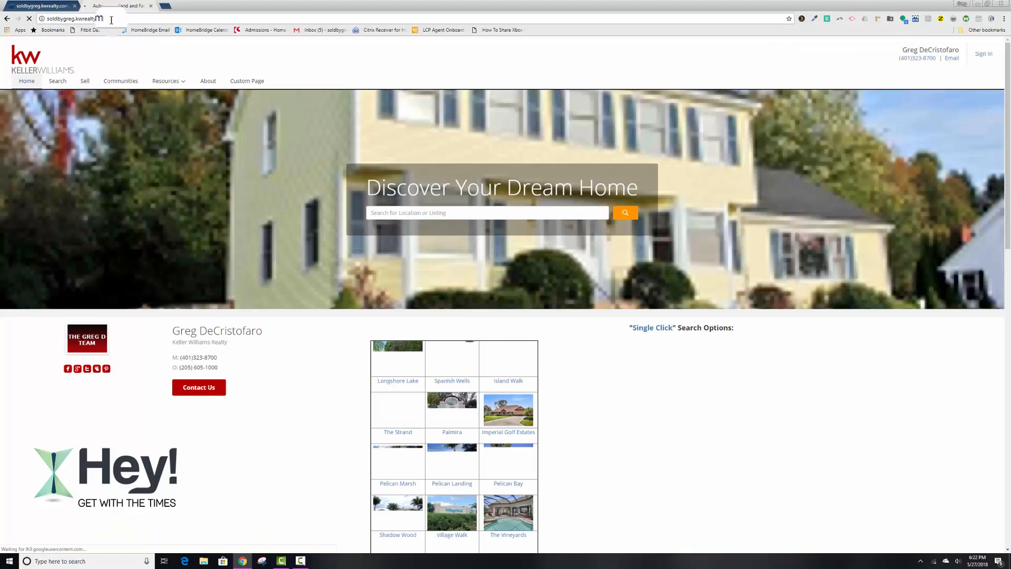
pyautogui.moveTo(111, 19); pyautogui.dragTo(47, 19)
pyautogui.write('s')
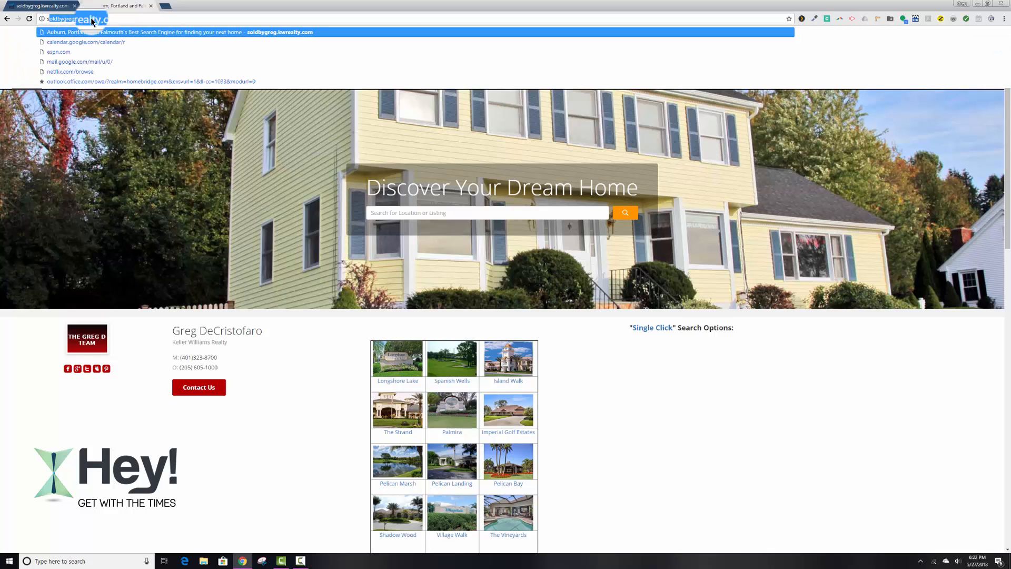
pyautogui.click(151, 6)
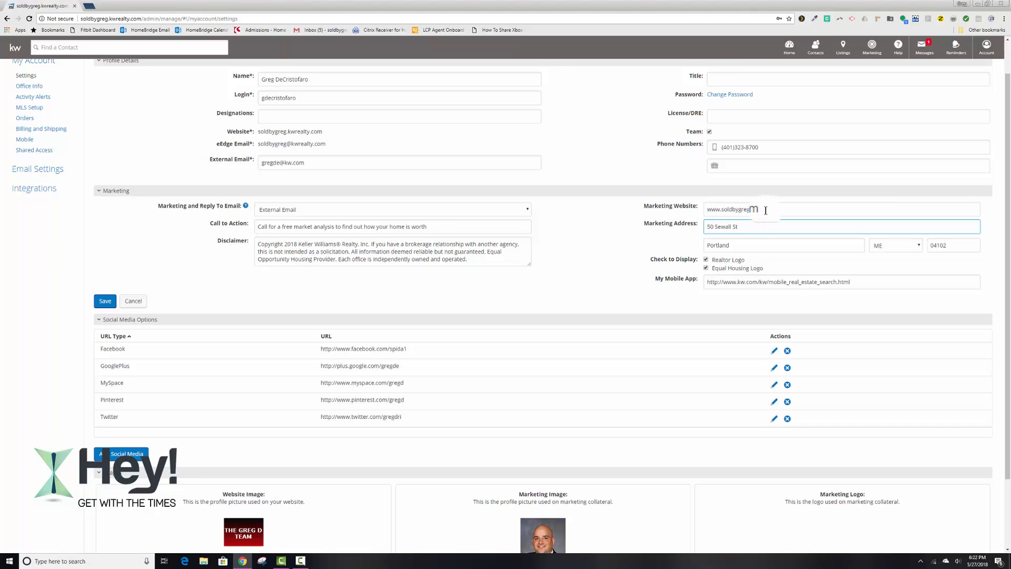
# Inspect the marketing website, marketing address and eEdge website fields.
pyautogui.click(708, 210)
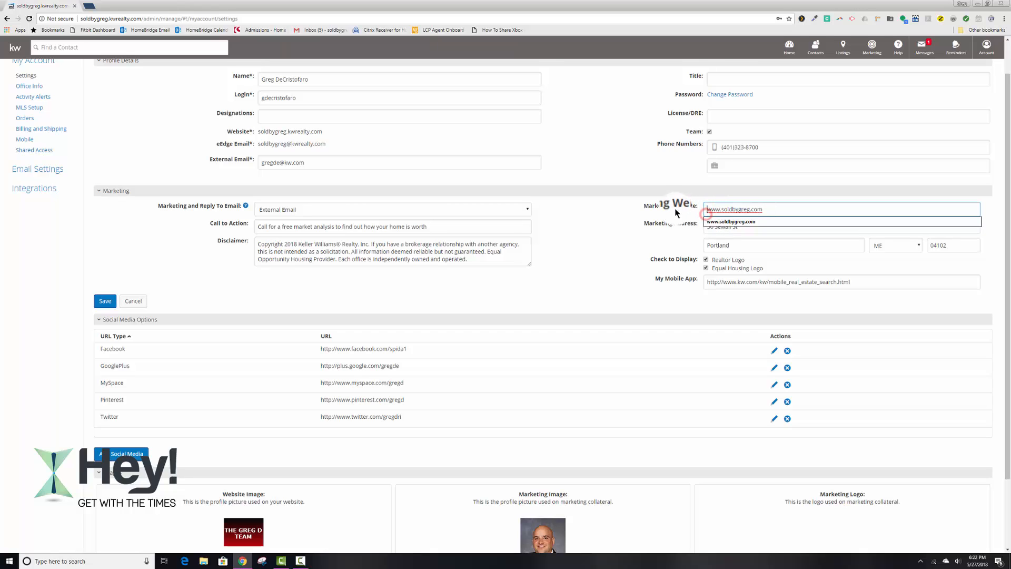
pyautogui.click(611, 228)
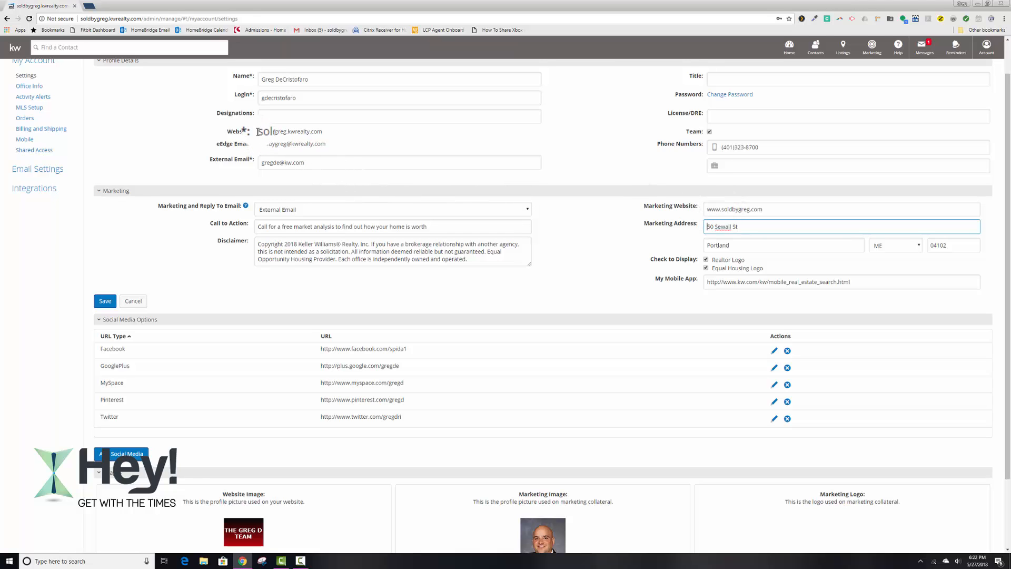
pyautogui.moveTo(258, 132); pyautogui.dragTo(323, 132)
pyautogui.click(322, 132)
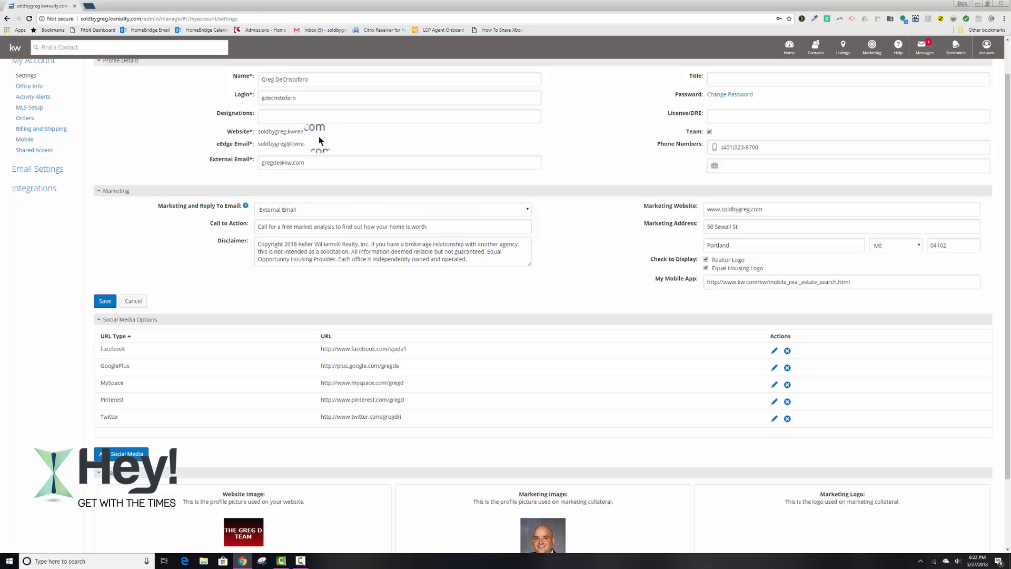
pyautogui.click(775, 211)
pyautogui.hotkey('ctrl', 'a')
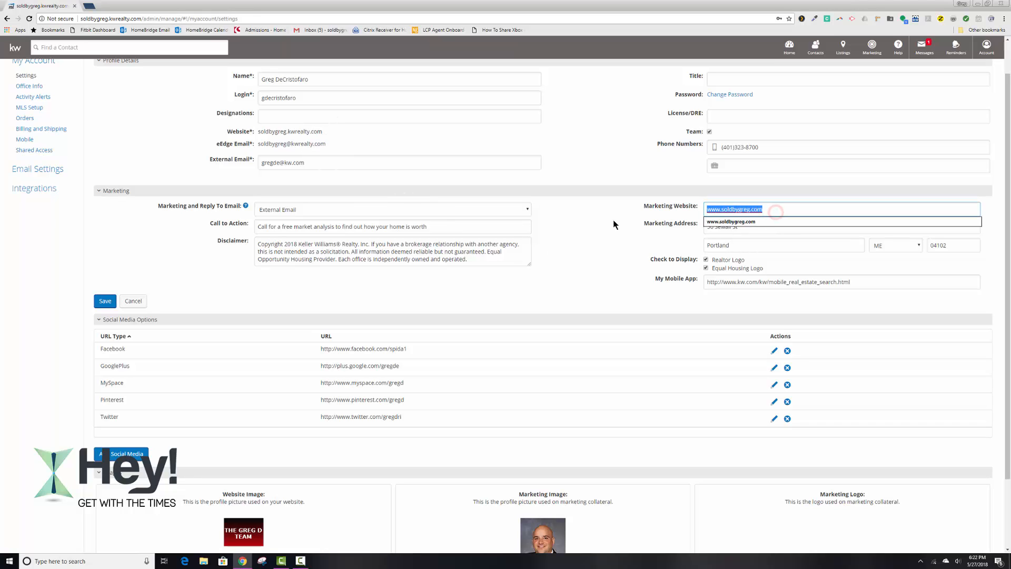
pyautogui.write('soldbygreg.kw.com')
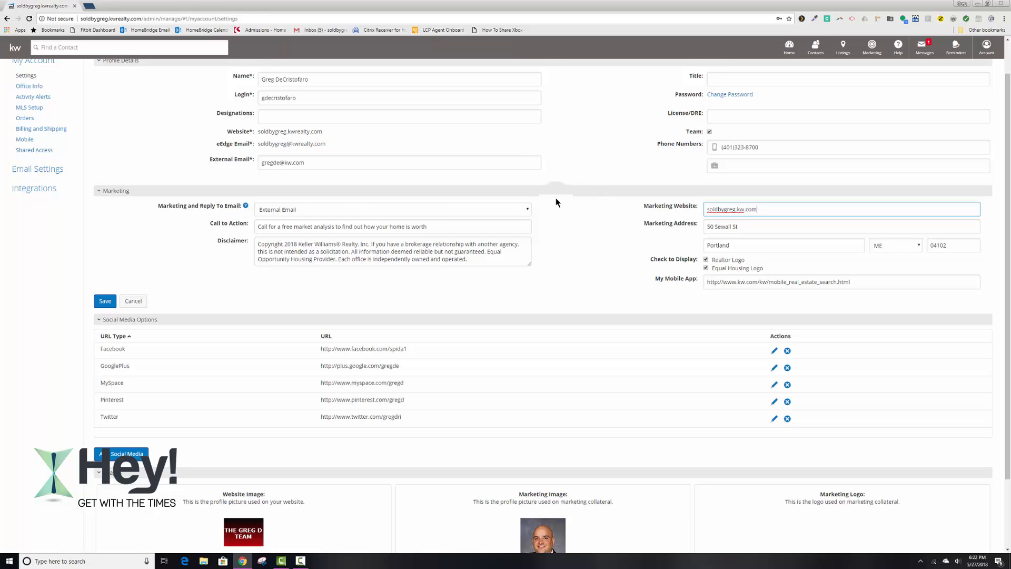
pyautogui.press('BackSpace')
pyautogui.press('BackSpace')
pyautogui.press('BackSpace')
pyautogui.press('BackSpace')
pyautogui.press('BackSpace')
pyautogui.press('BackSpace')
pyautogui.press('BackSpace')
pyautogui.press('BackSpace')
pyautogui.press('BackSpace')
pyautogui.press('BackSpace')
pyautogui.press('BackSpace')
pyautogui.press('BackSpace')
pyautogui.press('BackSpace')
pyautogui.press('BackSpace')
pyautogui.press('BackSpace')
pyautogui.press('BackSpace')
pyautogui.write('www')
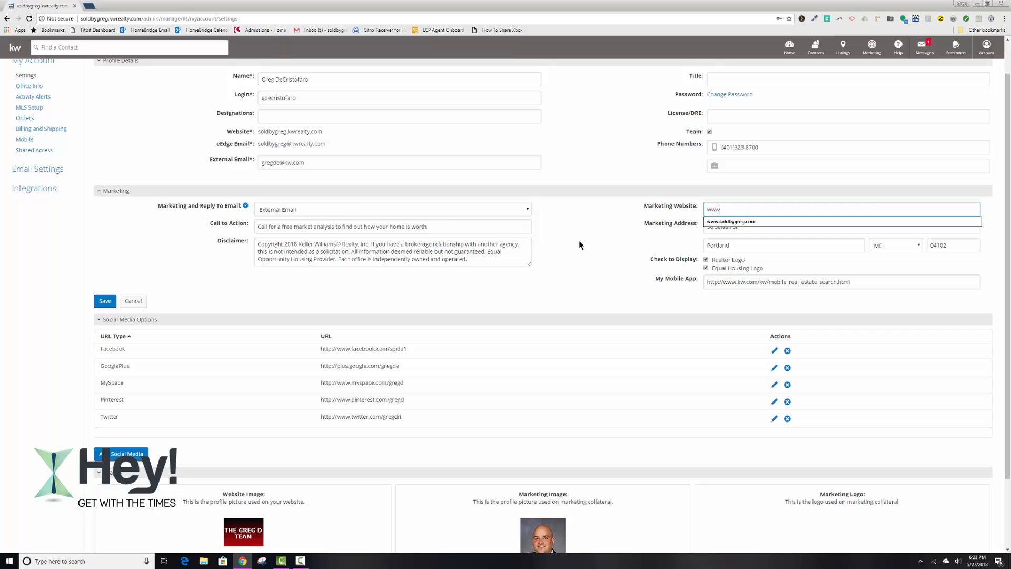
pyautogui.write('.soldbygreg.com')
pyautogui.press('Return')
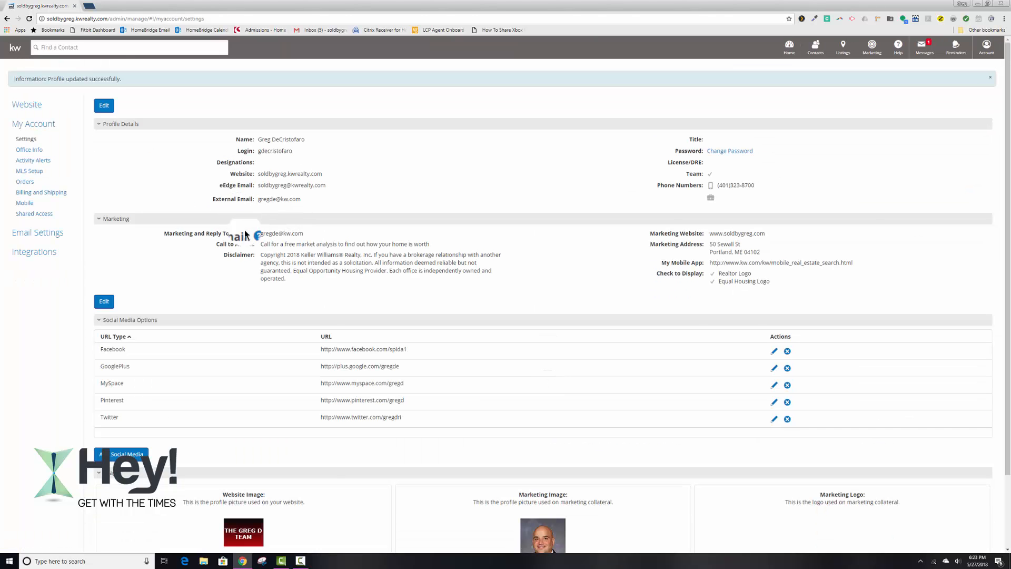
# Reopen the saved profile for editing and go to the My Mobile App field.
pyautogui.click(104, 105)
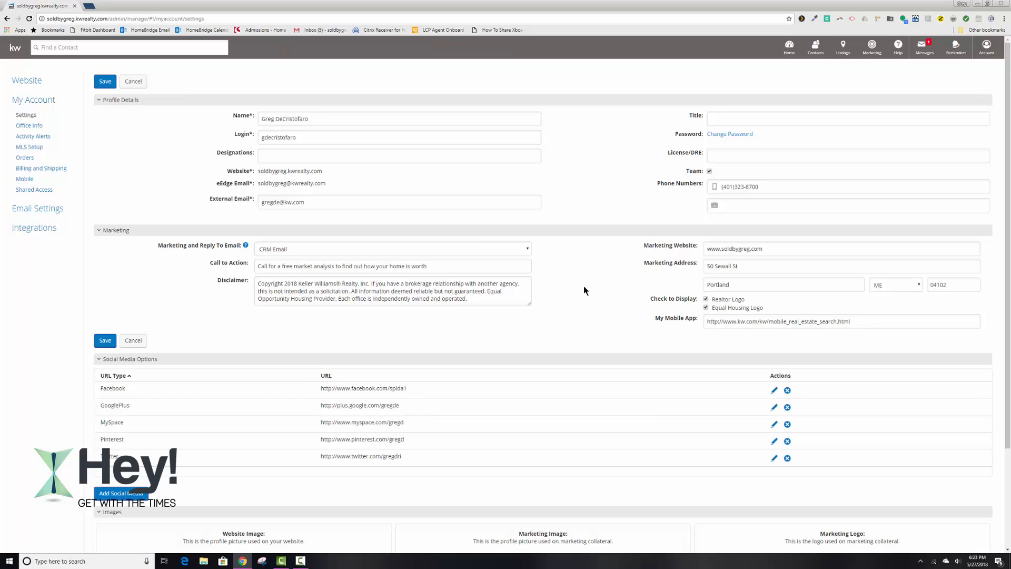
pyautogui.scroll(-1, 674, 268)
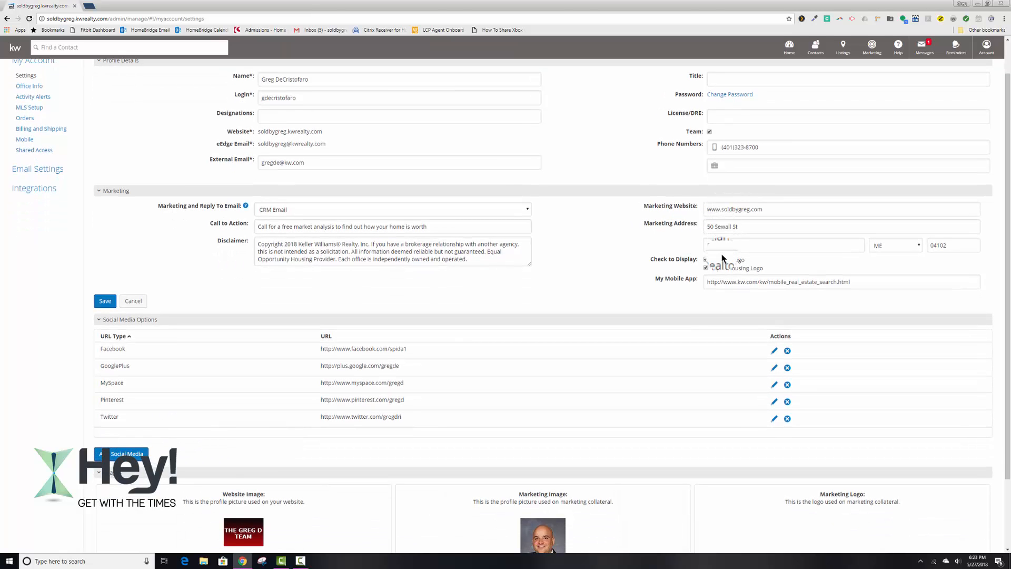
pyautogui.click(858, 284)
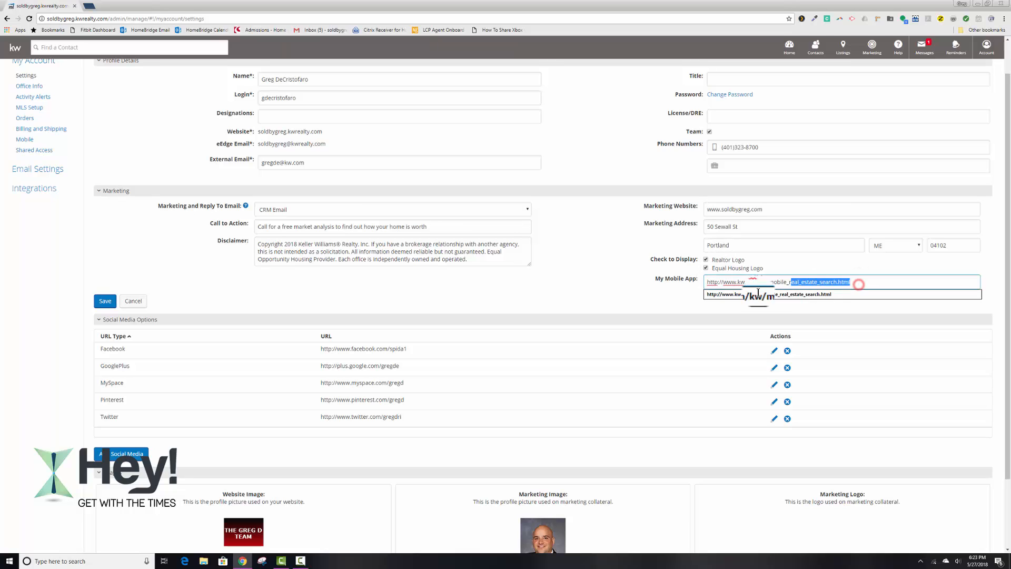
pyautogui.click(662, 299)
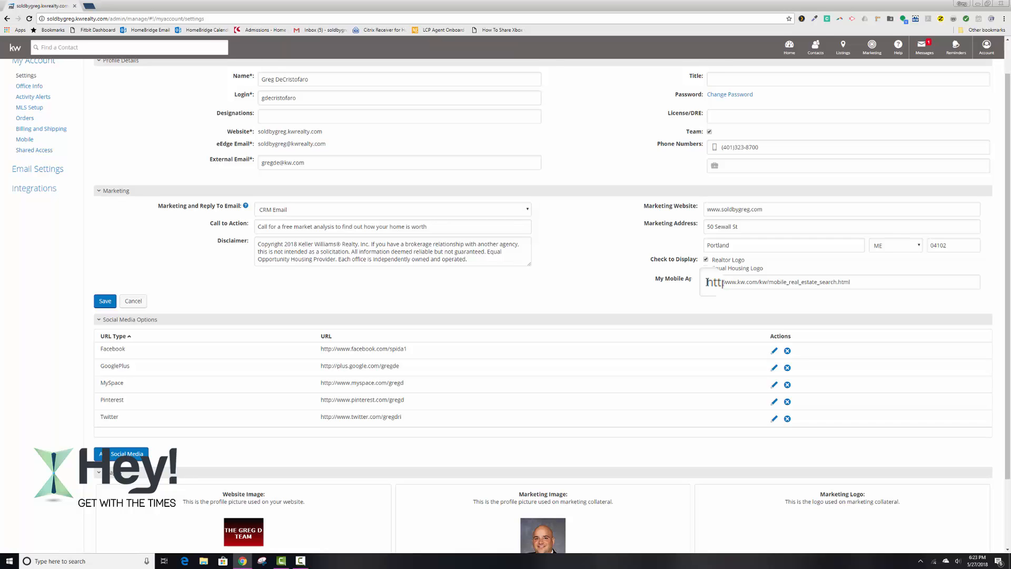
# Select the My Mobile App URL, then start a fresh browser tab.
pyautogui.moveTo(707, 282); pyautogui.dragTo(895, 286)
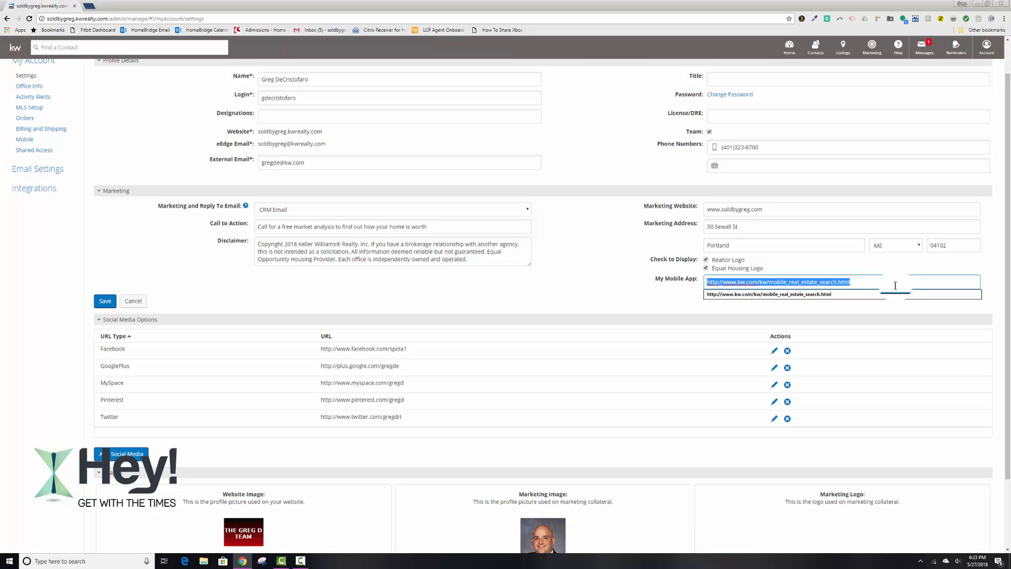
pyautogui.click(604, 299)
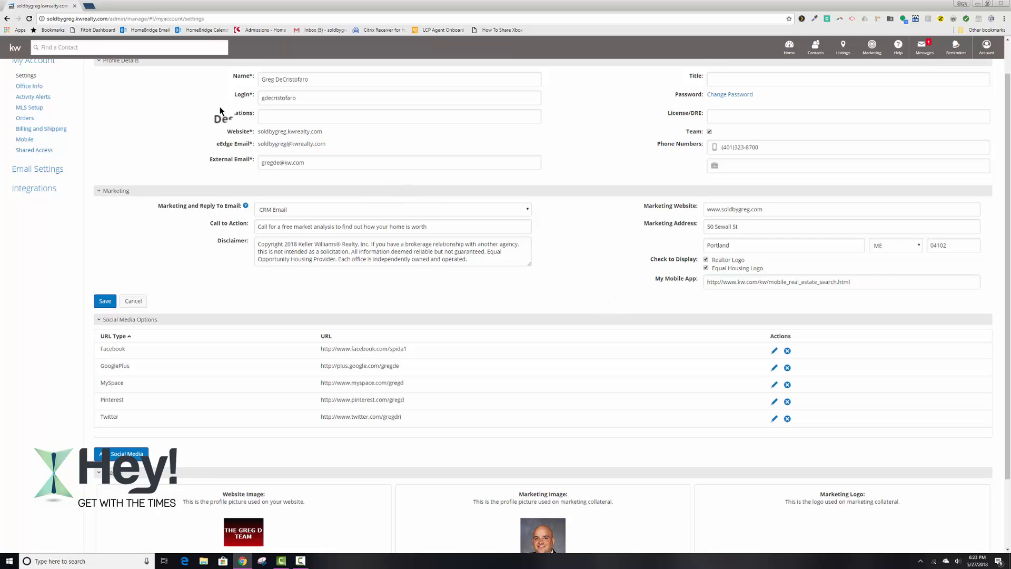
pyautogui.click(89, 7)
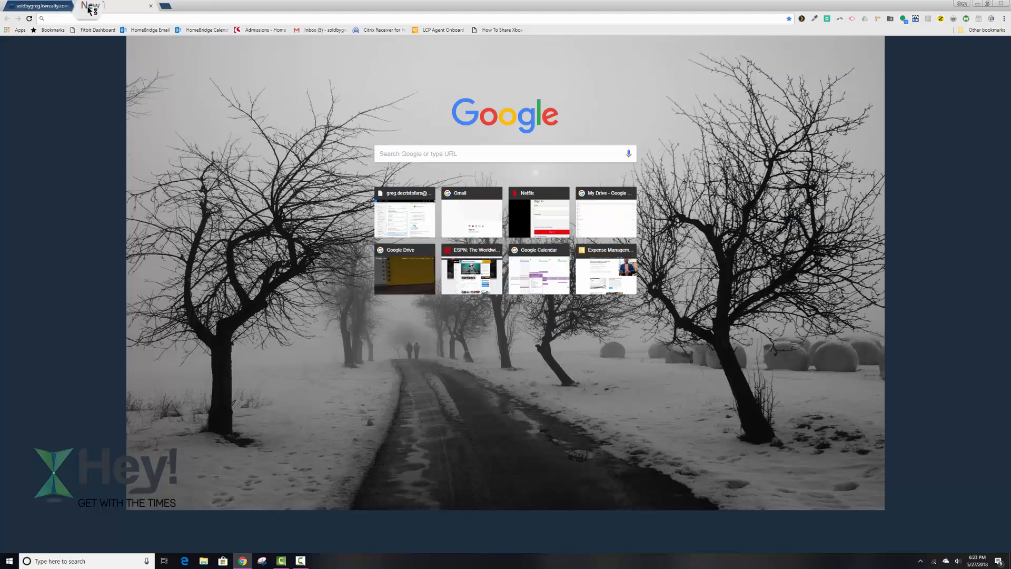
# Go to mykw.kw.com and log in with the account username and password.
pyautogui.write('mykw.kw.com')
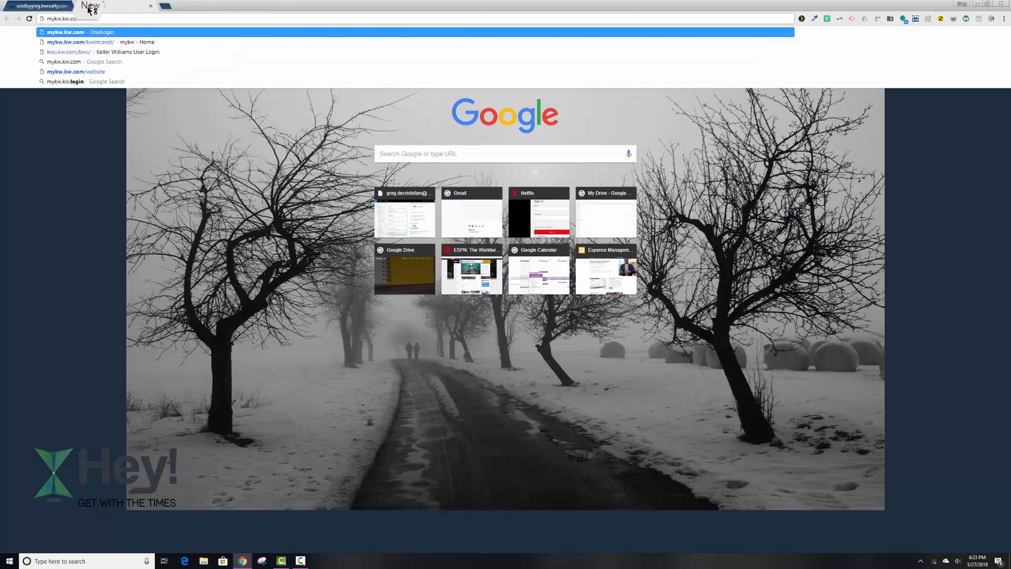
pyautogui.press('Return')
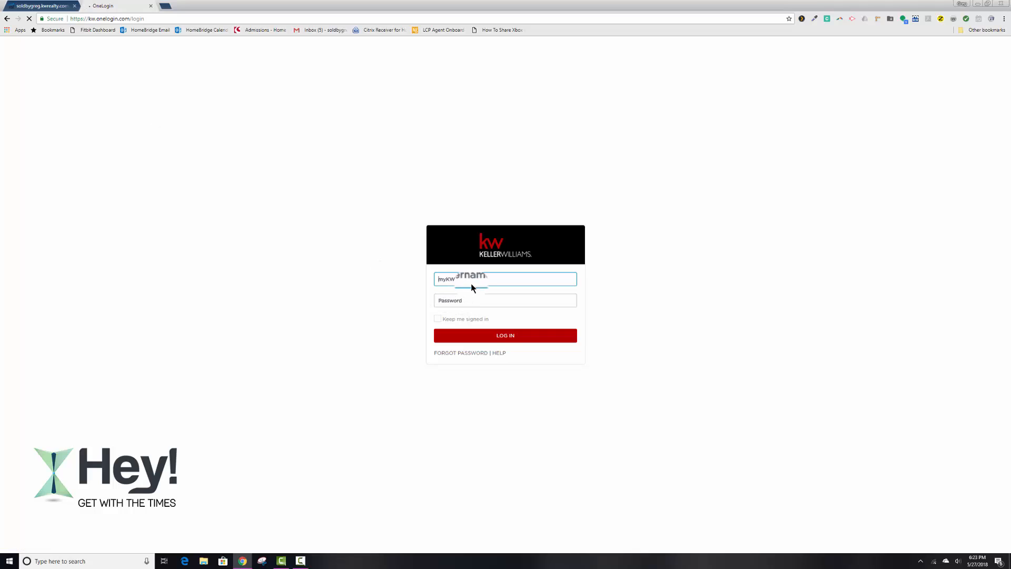
pyautogui.click(471, 284)
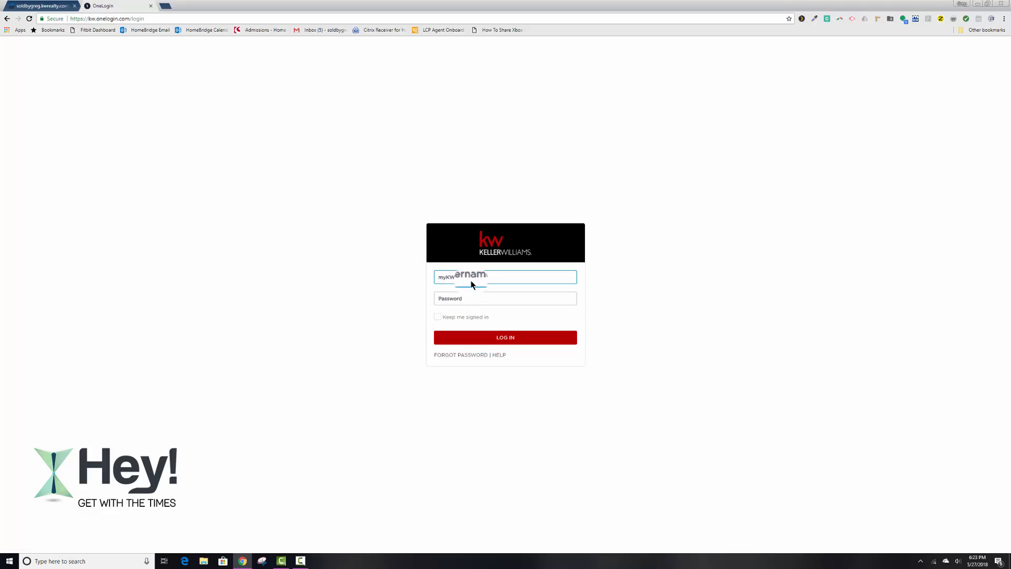
pyautogui.write('grro')
pyautogui.press('Tab')
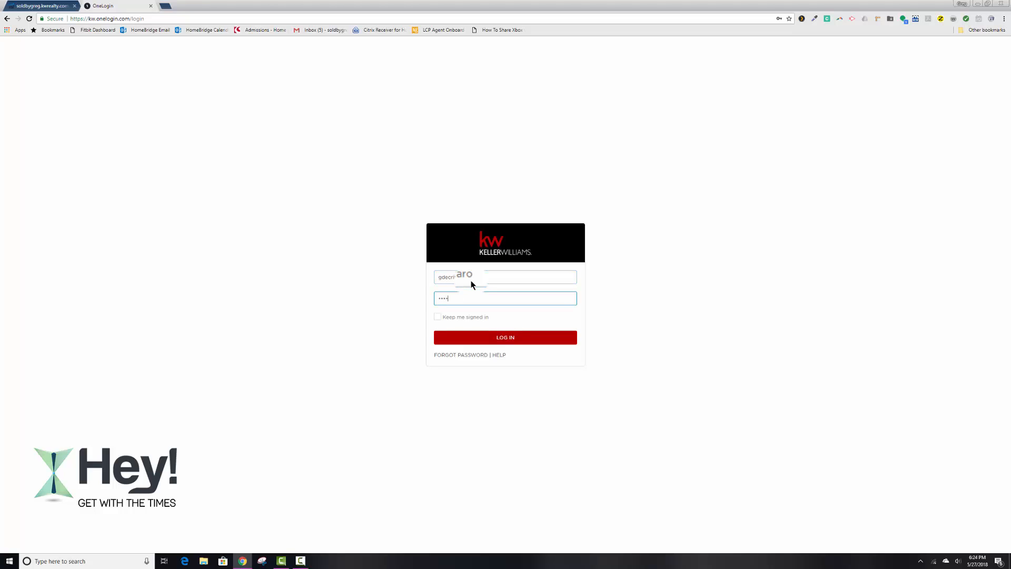
pyautogui.press('Return')
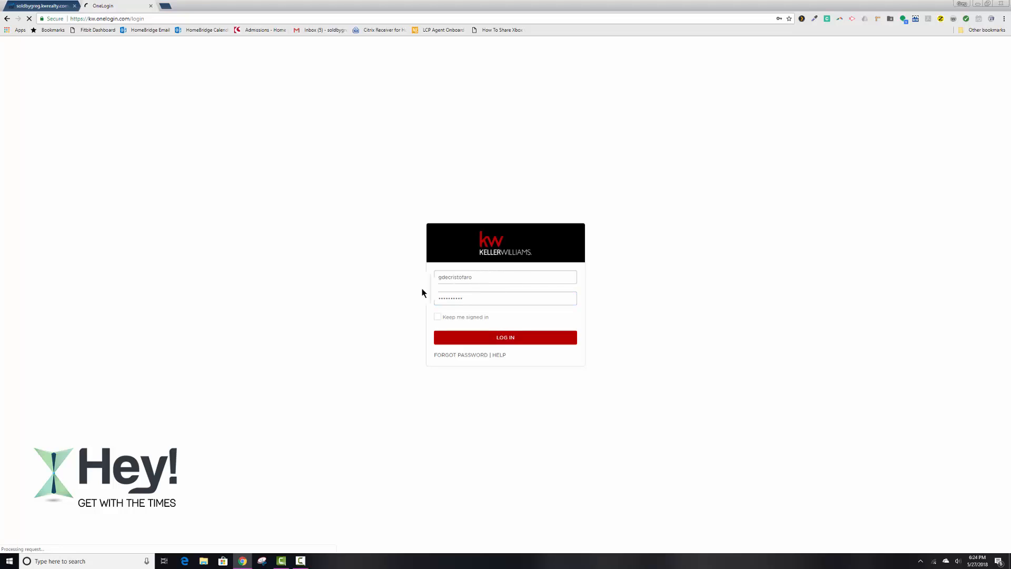
pyautogui.click(497, 337)
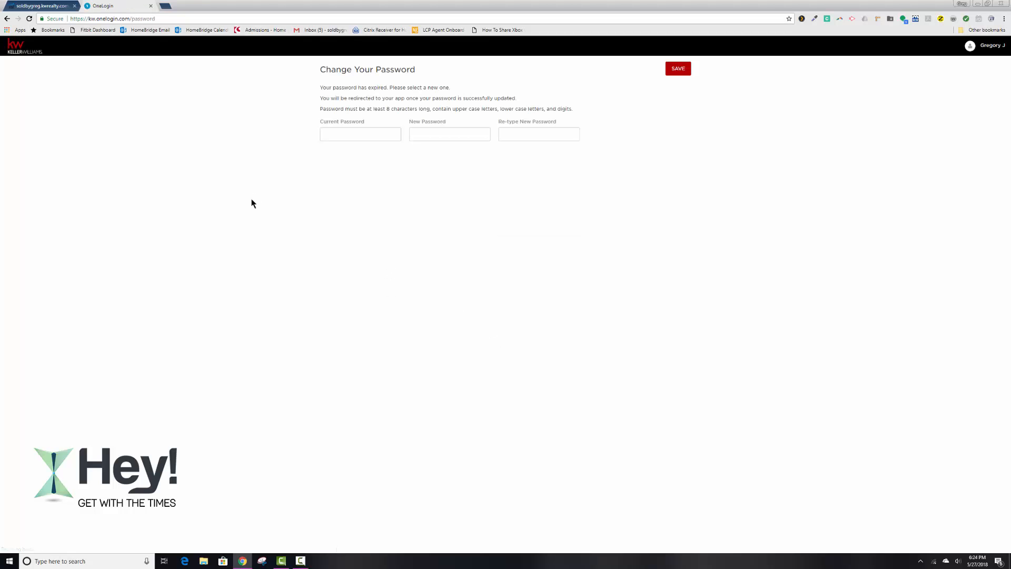
# Enter the current password and the new password twice, then save it.
pyautogui.click(376, 133)
pyautogui.press('Tab')
pyautogui.write('*********')
pyautogui.press('Tab')
pyautogui.write('*********')
pyautogui.press('Return')
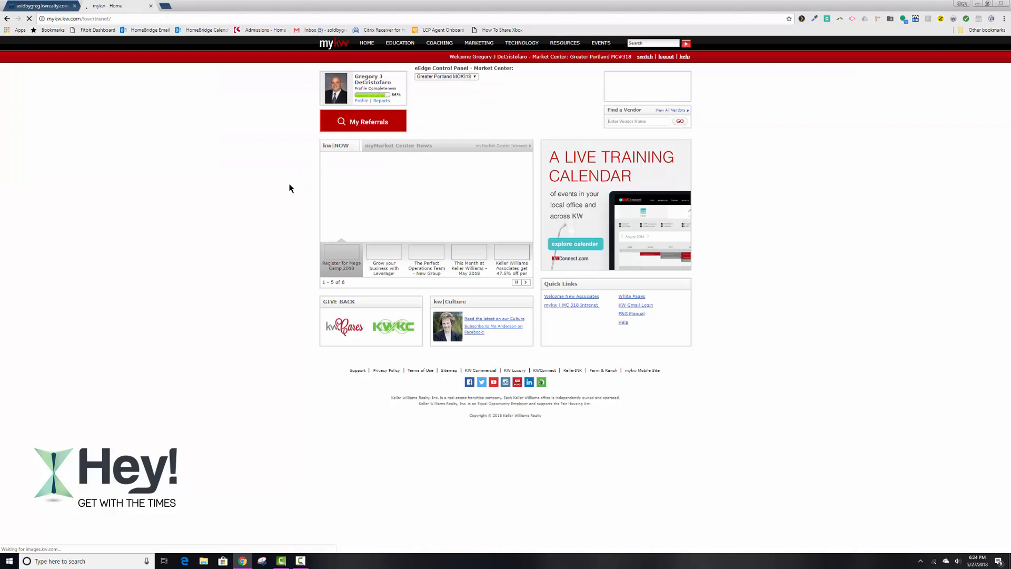
pyautogui.moveTo(364, 47)
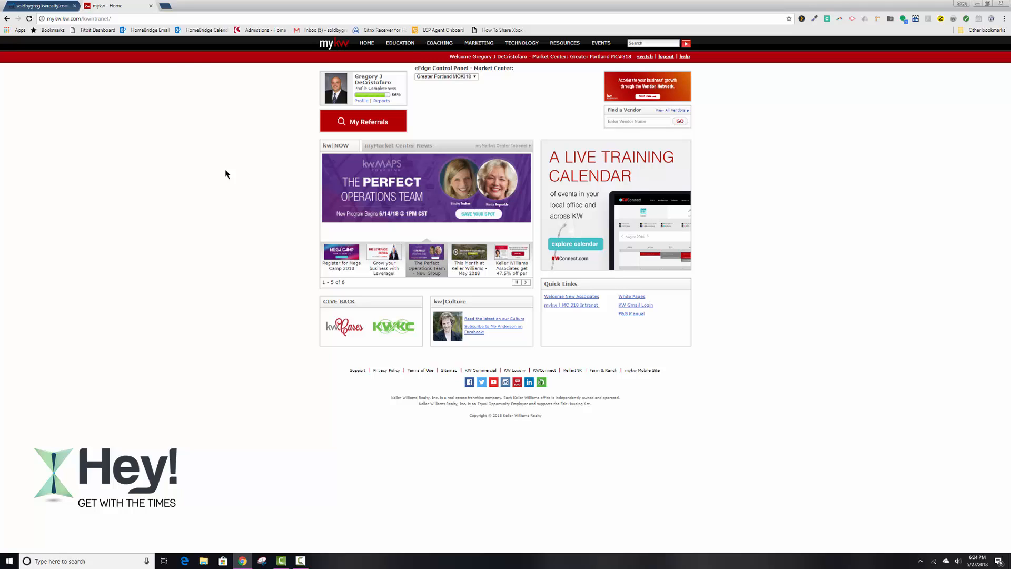
# Clear the My Mobile App URL and try saving, then cancel since it's required.
pyautogui.click(39, 8)
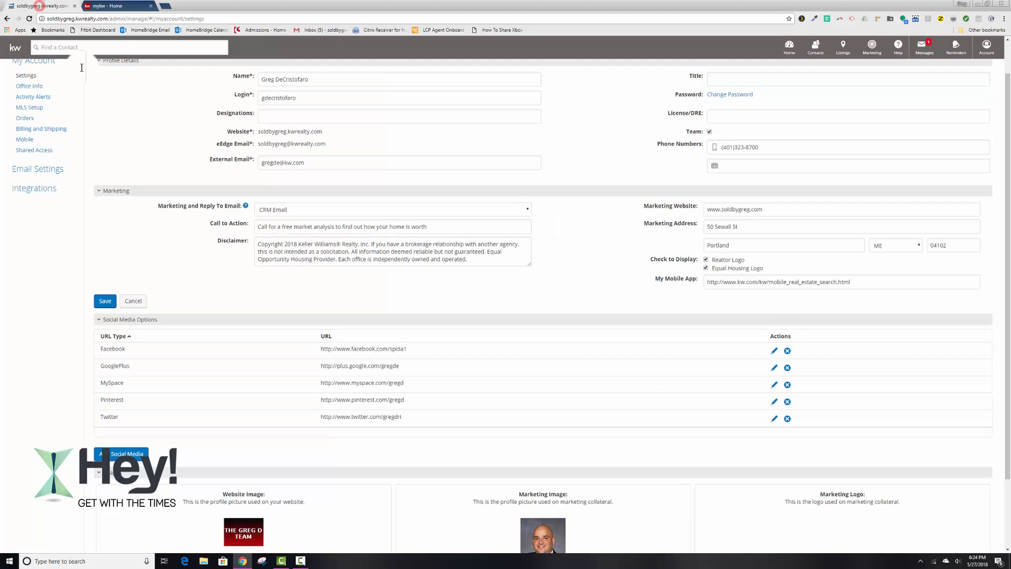
pyautogui.tripleClick(865, 280)
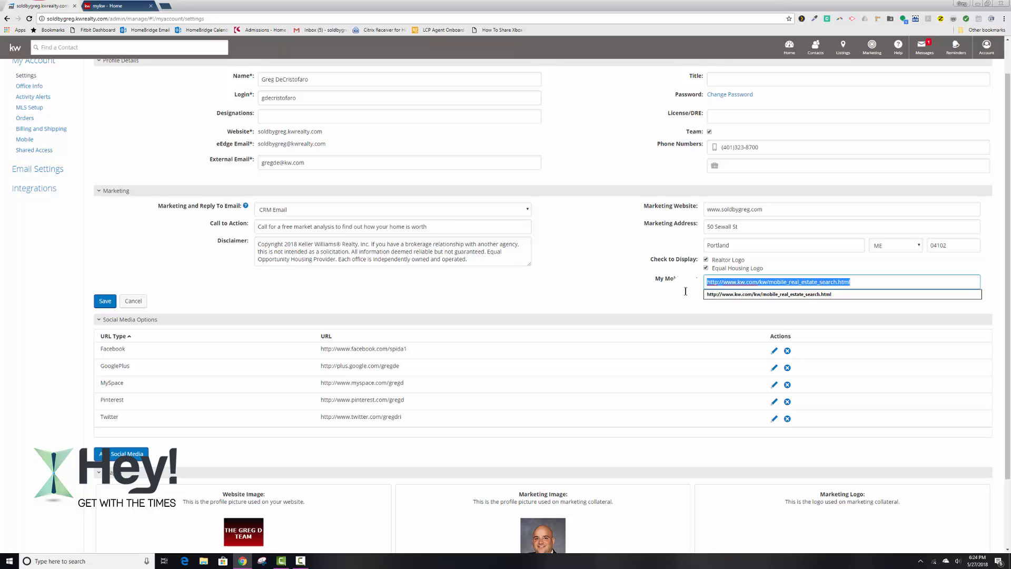
pyautogui.press('BackSpace')
pyautogui.click(599, 298)
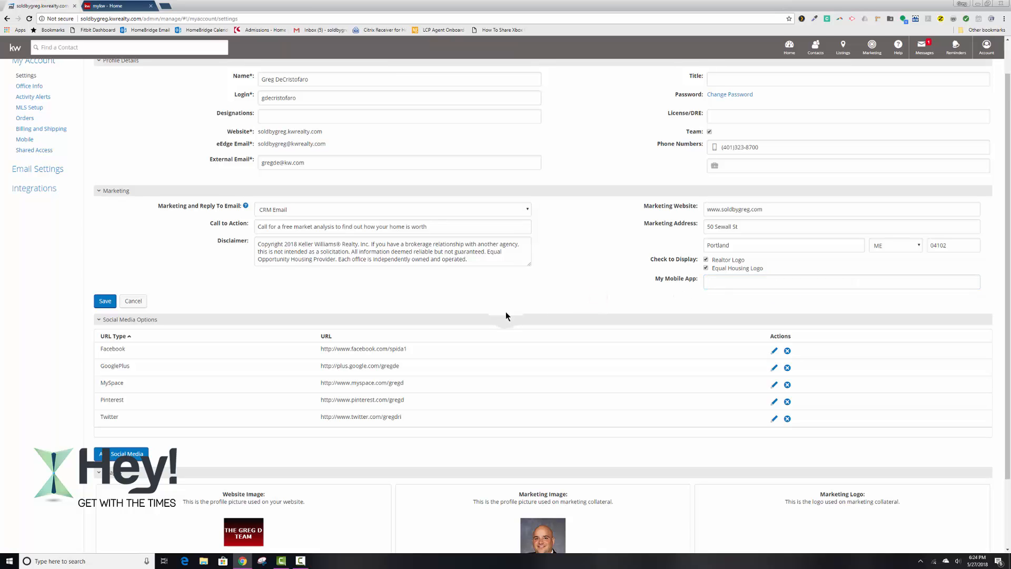
pyautogui.scroll(-1, 505, 314)
pyautogui.click(105, 260)
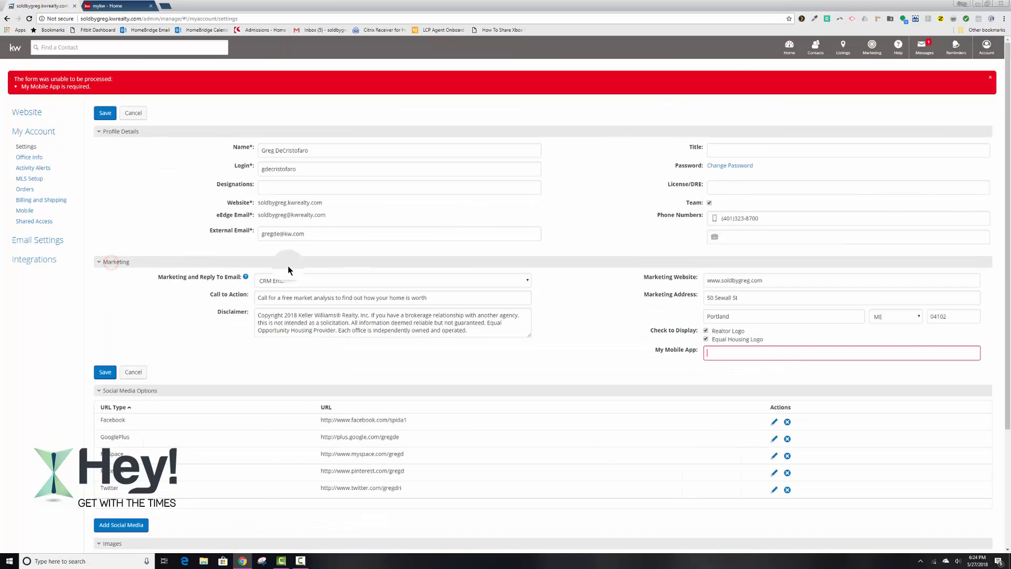
pyautogui.scroll(-1, 615, 303)
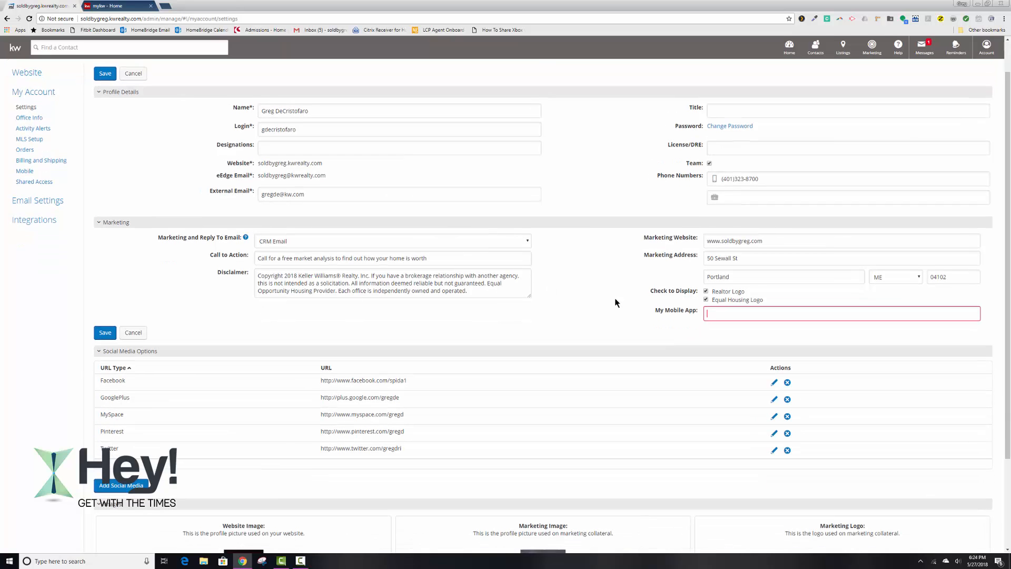
pyautogui.click(798, 314)
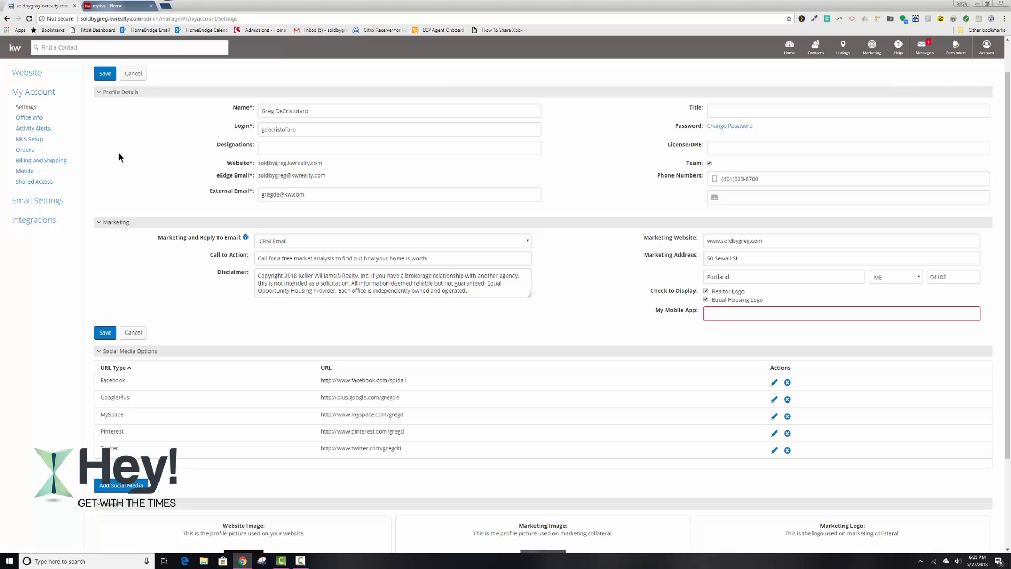
pyautogui.click(135, 330)
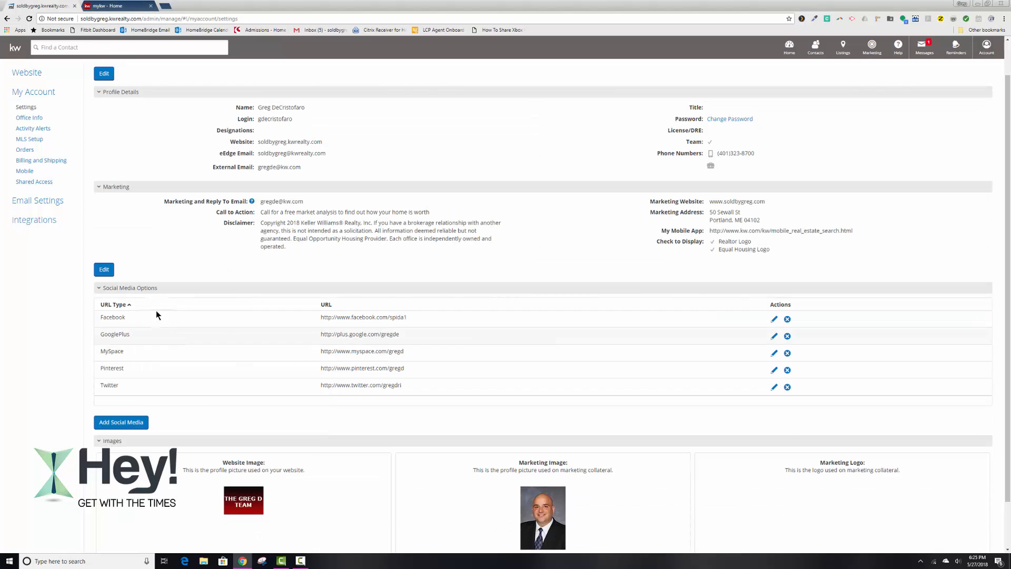
# Reopen the profile for editing and check the My Mobile App address.
pyautogui.click(104, 269)
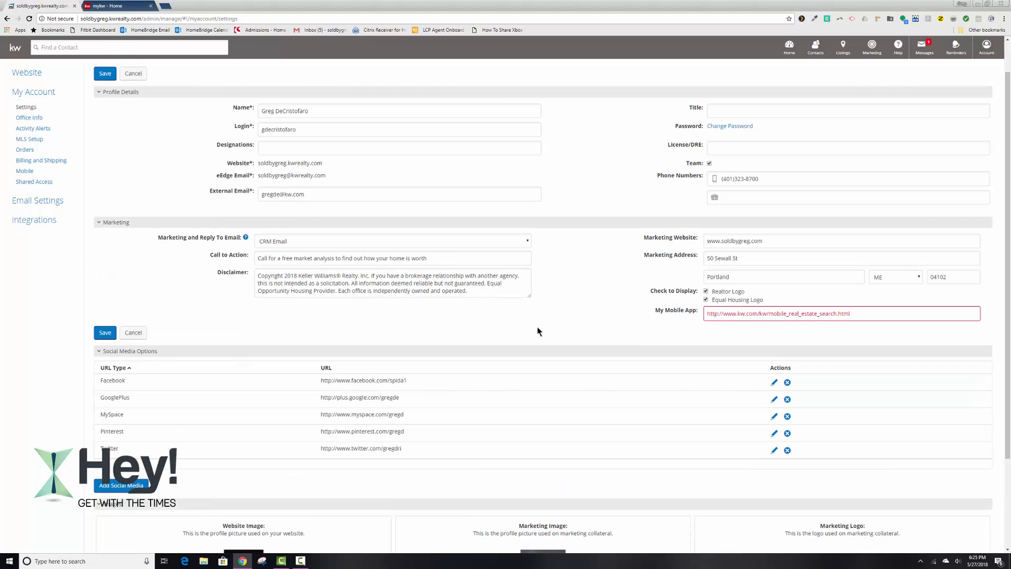
pyautogui.scroll(-3, 537, 329)
pyautogui.click(836, 236)
pyautogui.moveTo(836, 235); pyautogui.dragTo(694, 232)
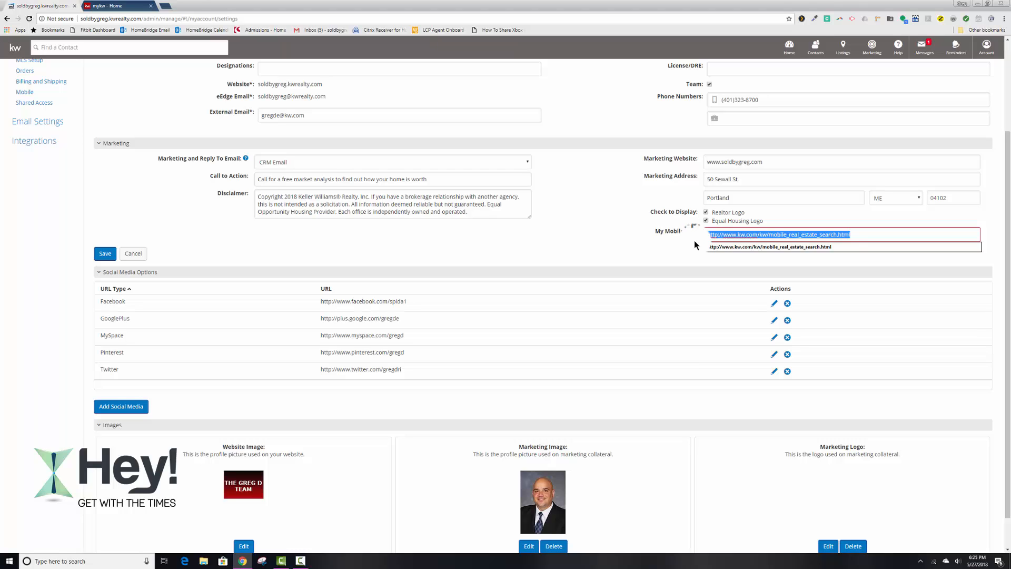
pyautogui.click(602, 250)
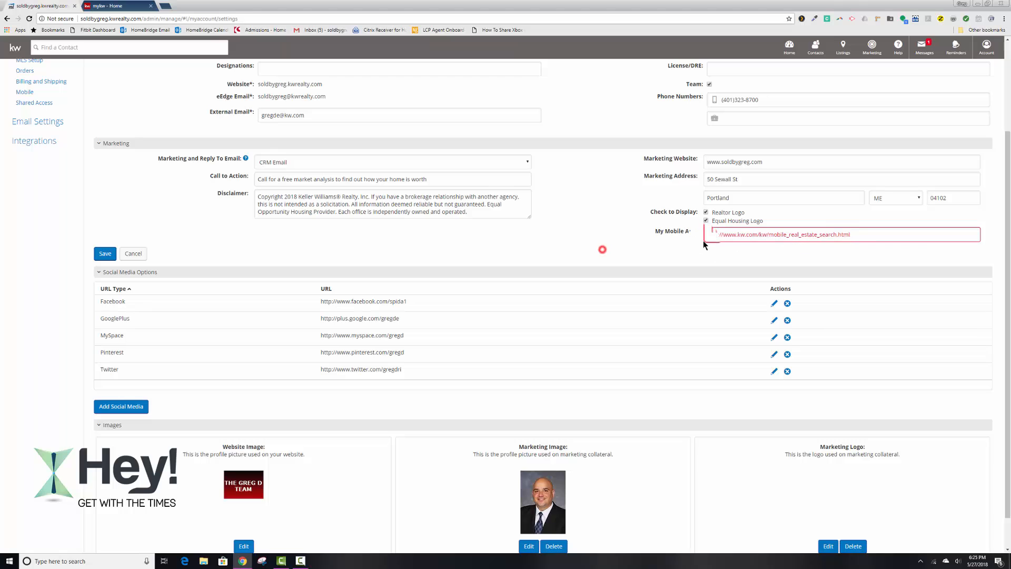
pyautogui.moveTo(681, 232); pyautogui.dragTo(701, 232)
pyautogui.click(656, 233)
pyautogui.scroll(2, 448, 216)
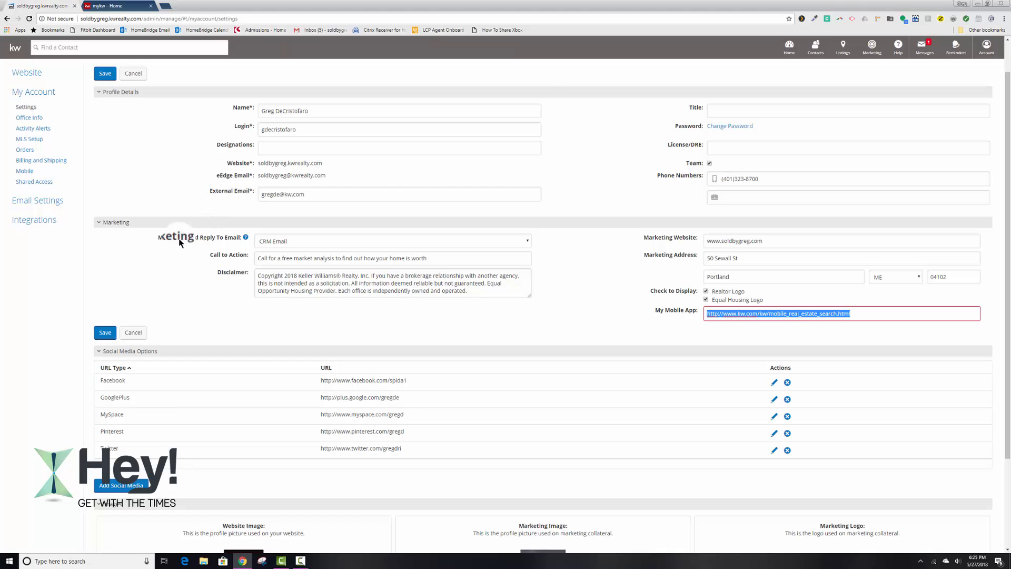
# Choose External Email as reply-to, save, and reload after the server error.
pyautogui.moveTo(161, 237); pyautogui.dragTo(238, 238)
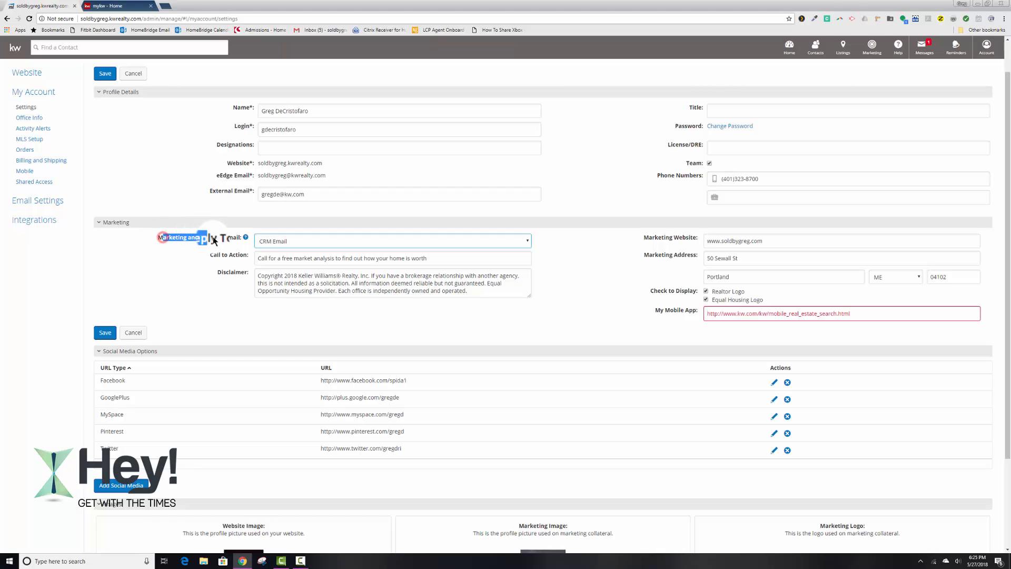
pyautogui.click(271, 241)
pyautogui.click(278, 268)
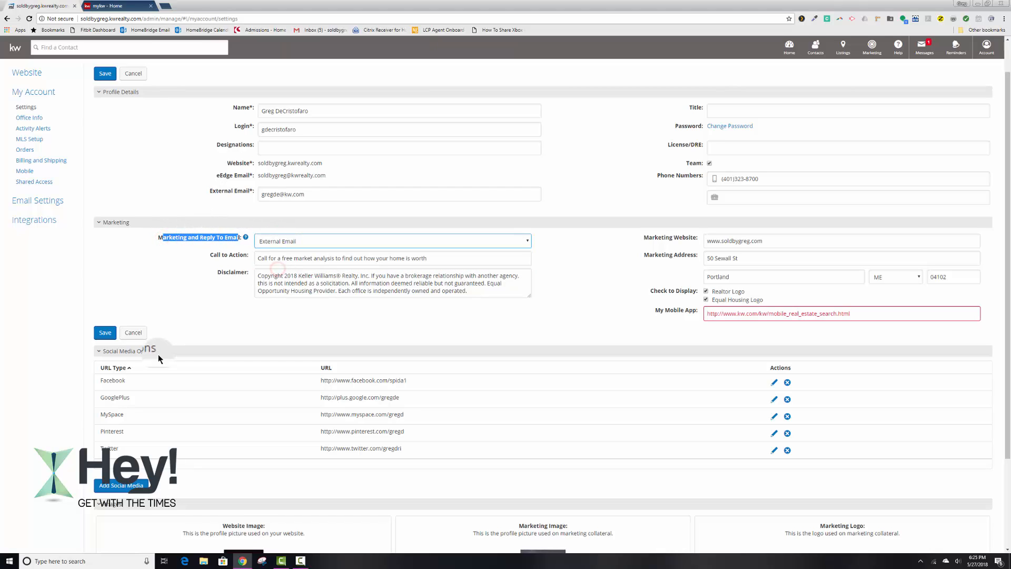
pyautogui.click(104, 332)
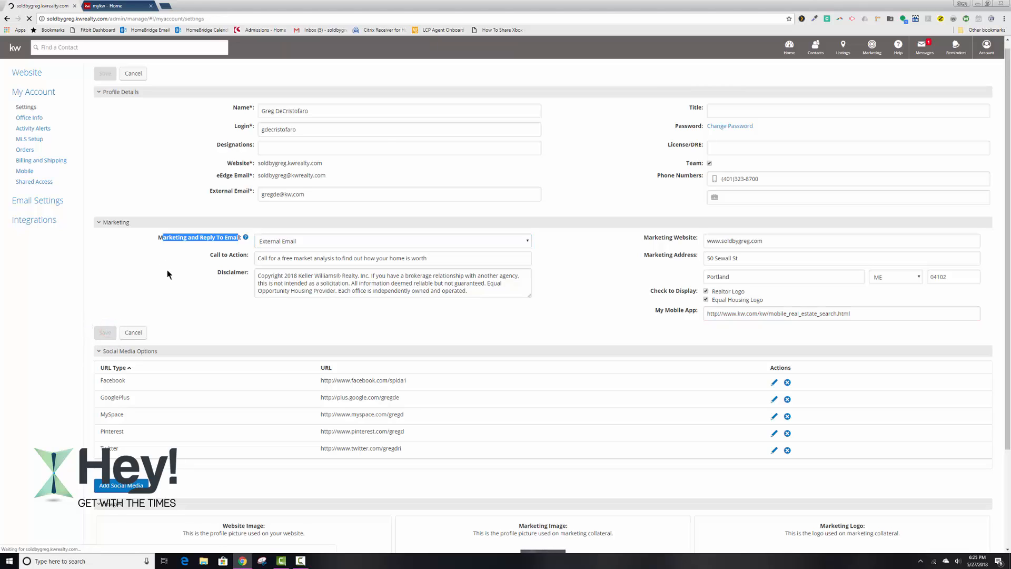
pyautogui.click(396, 220)
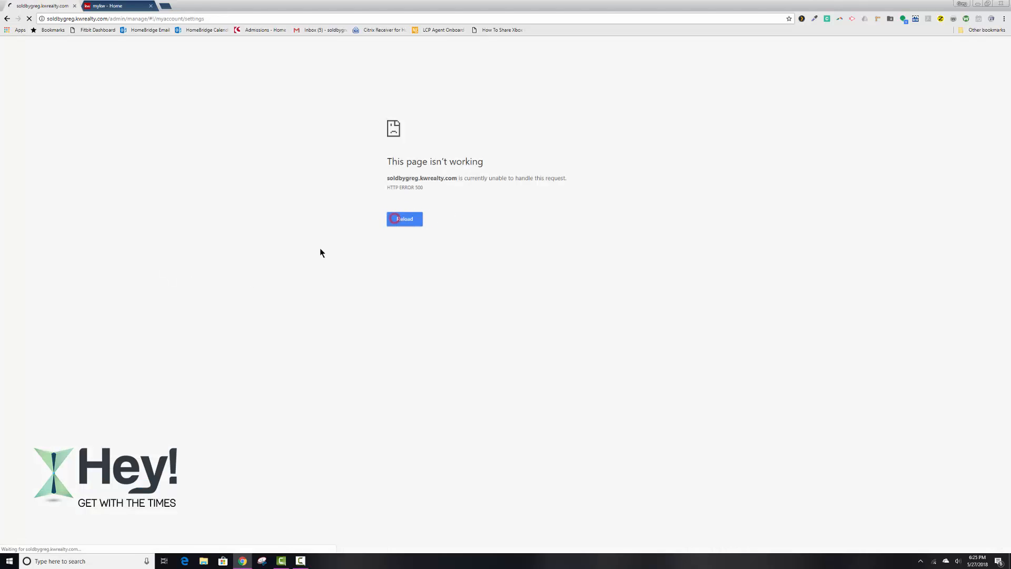
pyautogui.click(404, 222)
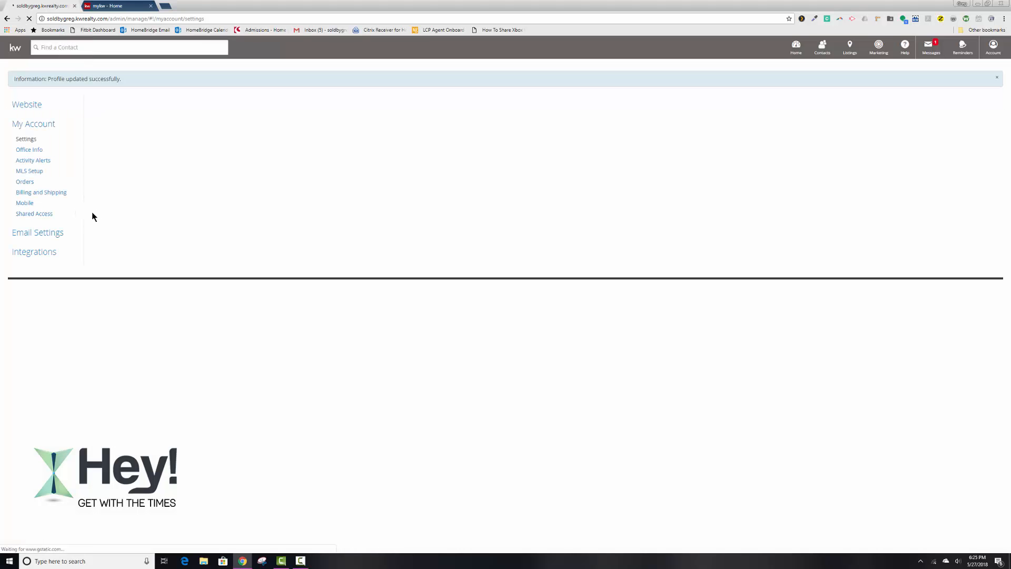
# Reselect External Email as reply-to address, save, and scroll through the saved settings.
pyautogui.click(103, 298)
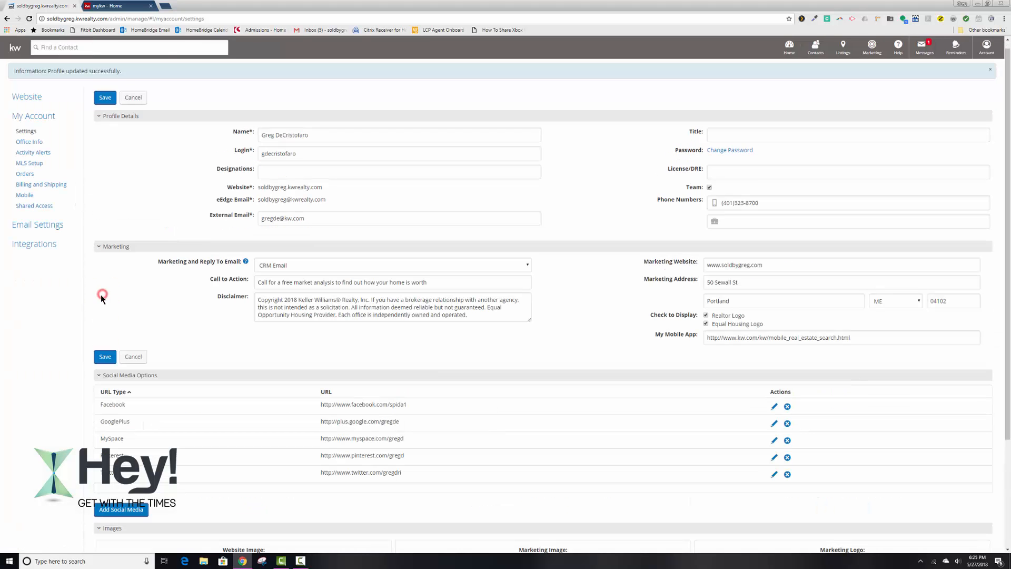
pyautogui.click(273, 266)
pyautogui.click(277, 291)
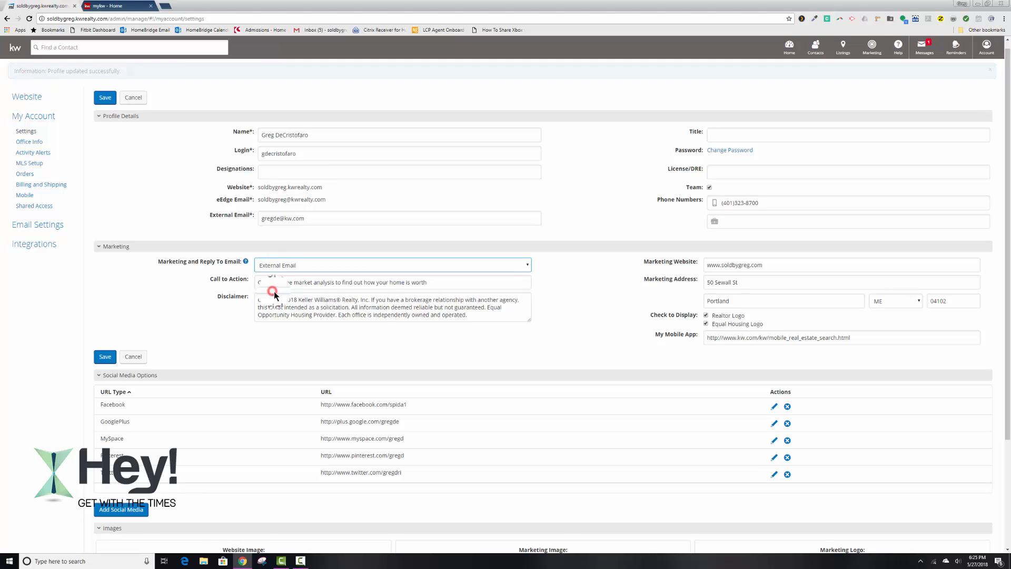
pyautogui.moveTo(710, 318); pyautogui.dragTo(875, 320)
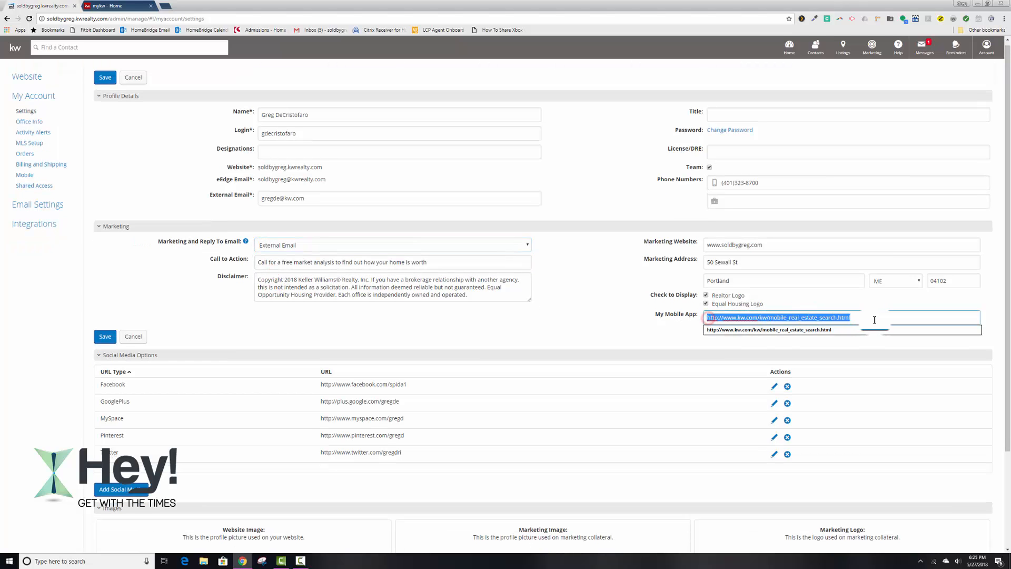
pyautogui.click(670, 332)
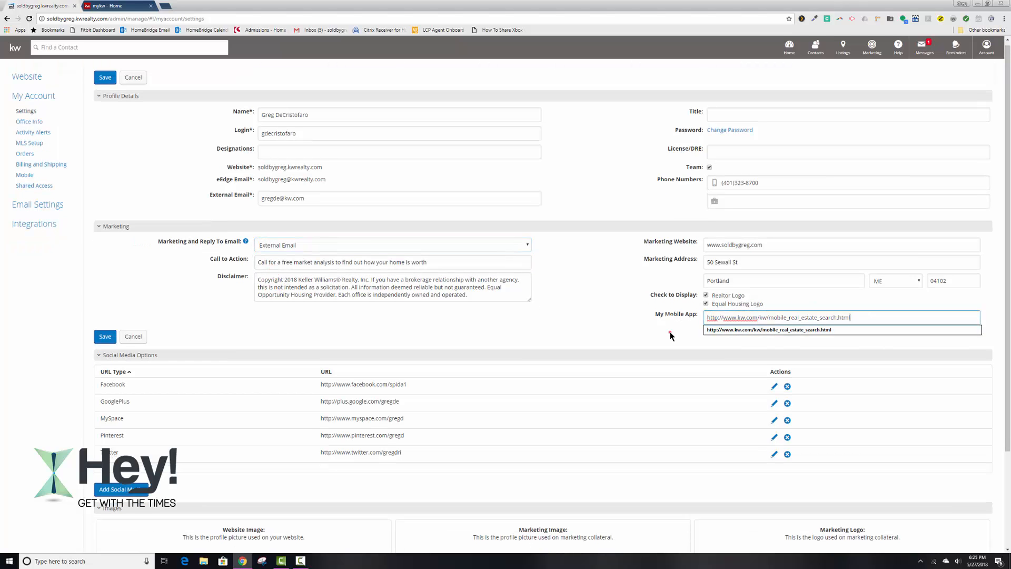
pyautogui.click(100, 338)
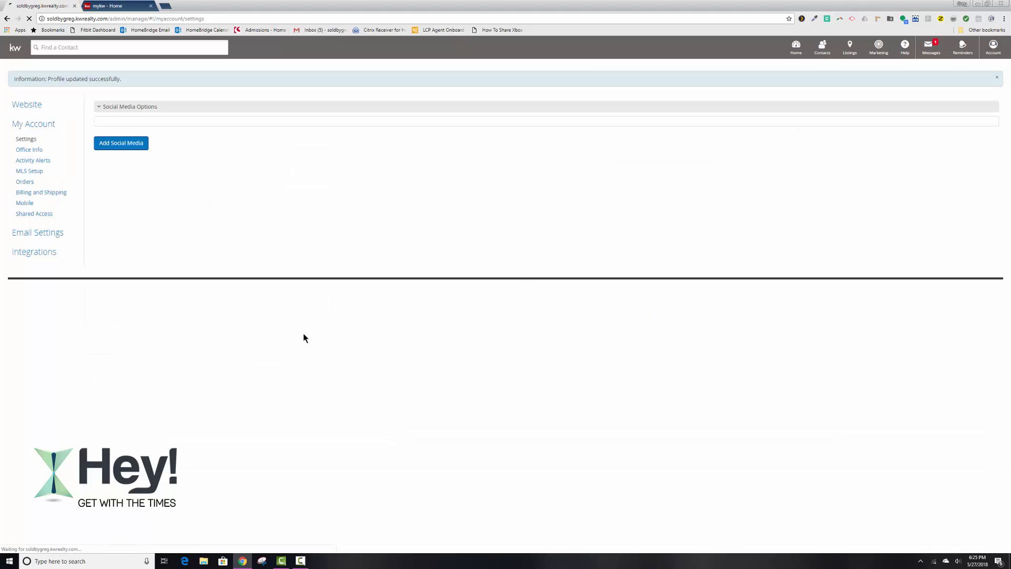
pyautogui.scroll(-2, 301, 337)
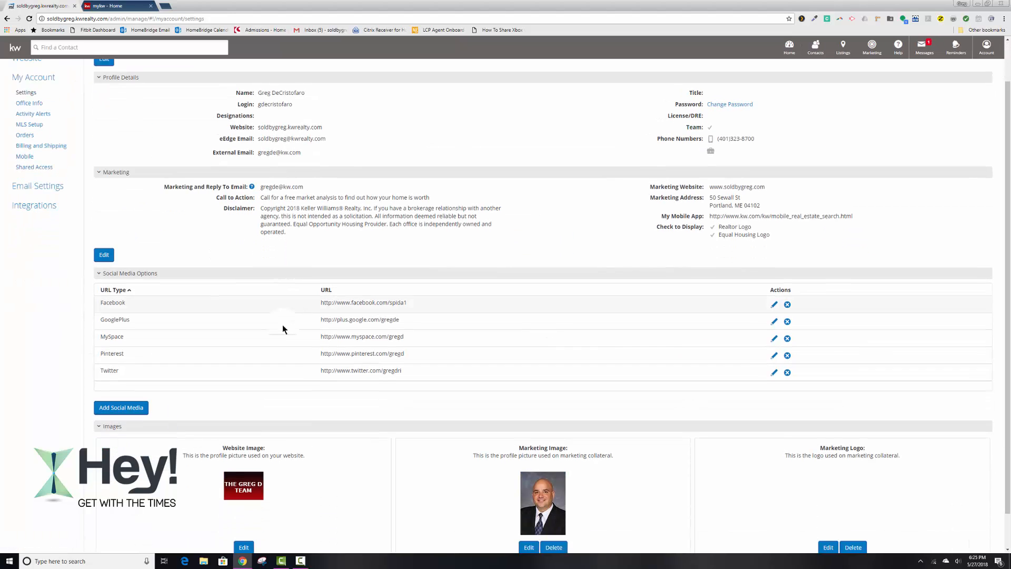
pyautogui.scroll(-1, 283, 330)
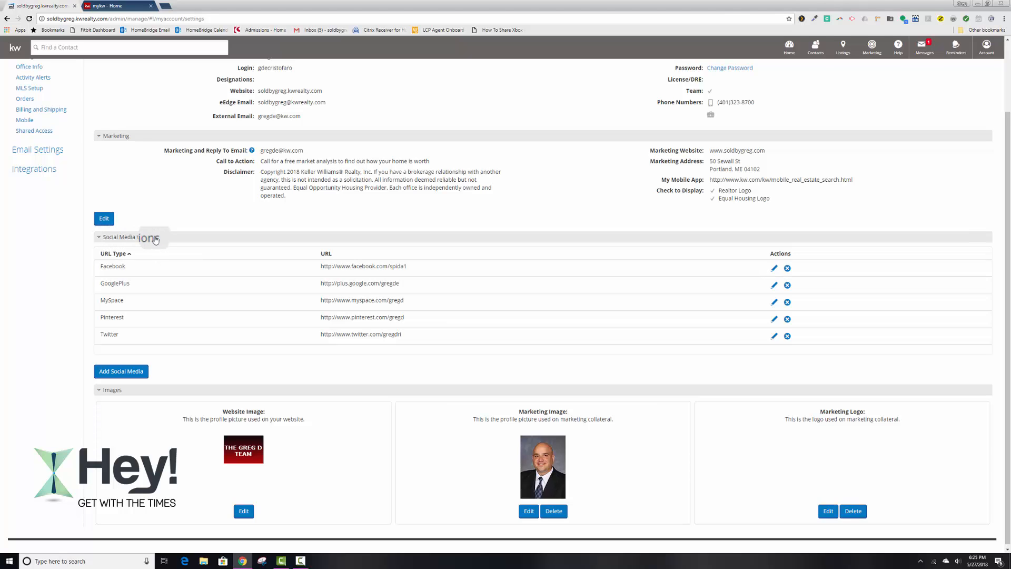
pyautogui.scroll(-1, 244, 263)
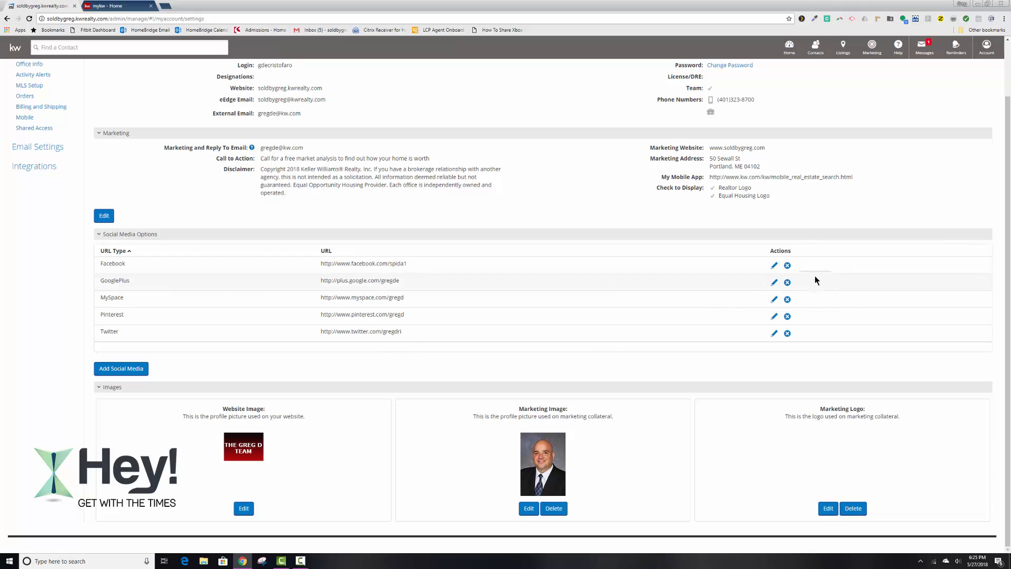
pyautogui.click(129, 370)
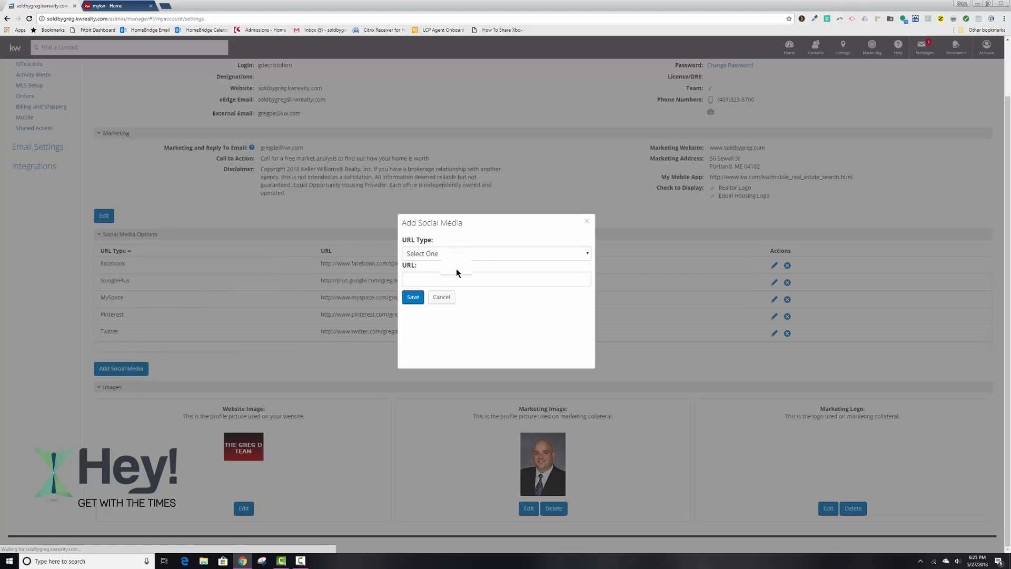
pyautogui.click(424, 253)
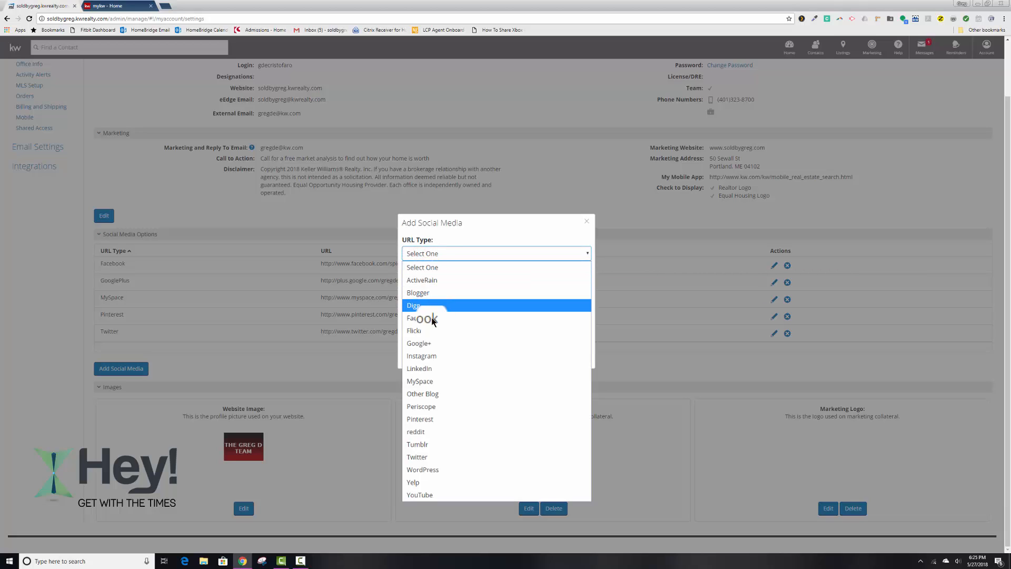
pyautogui.click(426, 330)
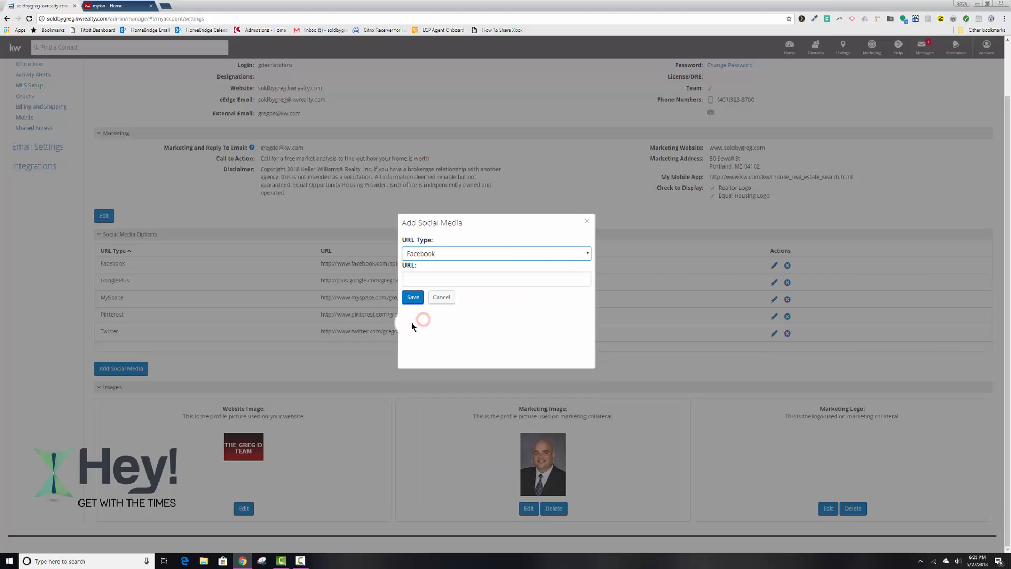
pyautogui.click(420, 279)
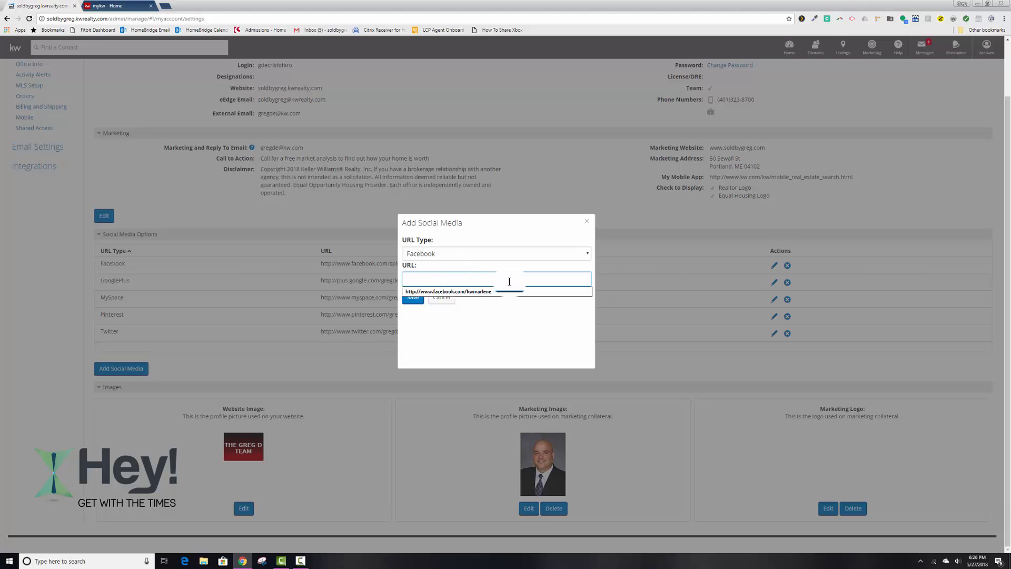
pyautogui.click(448, 332)
pyautogui.click(442, 300)
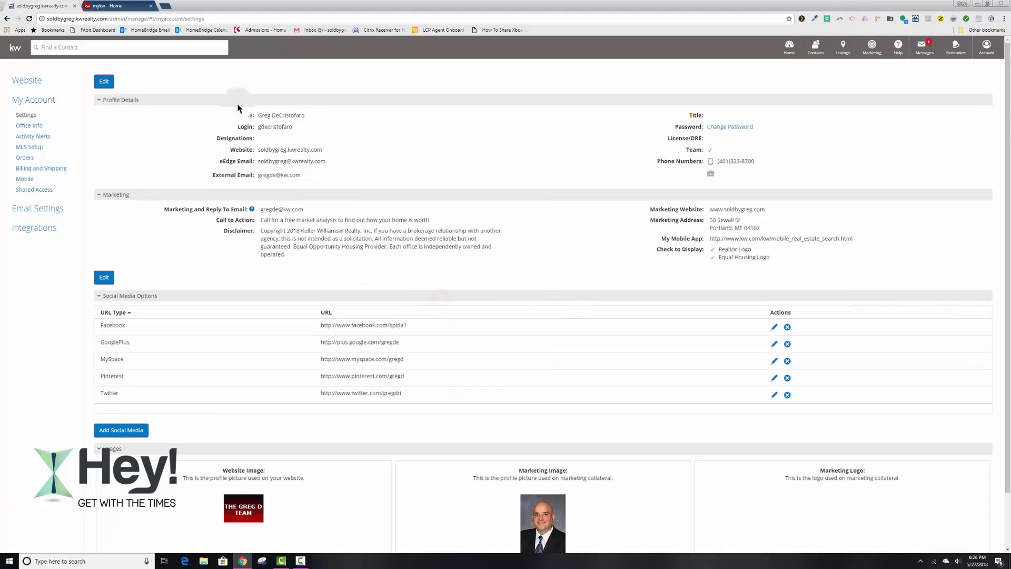
# Go to Facebook and select the profile page's web address.
pyautogui.click(115, 6)
pyautogui.click(122, 17)
pyautogui.write('facebook.com')
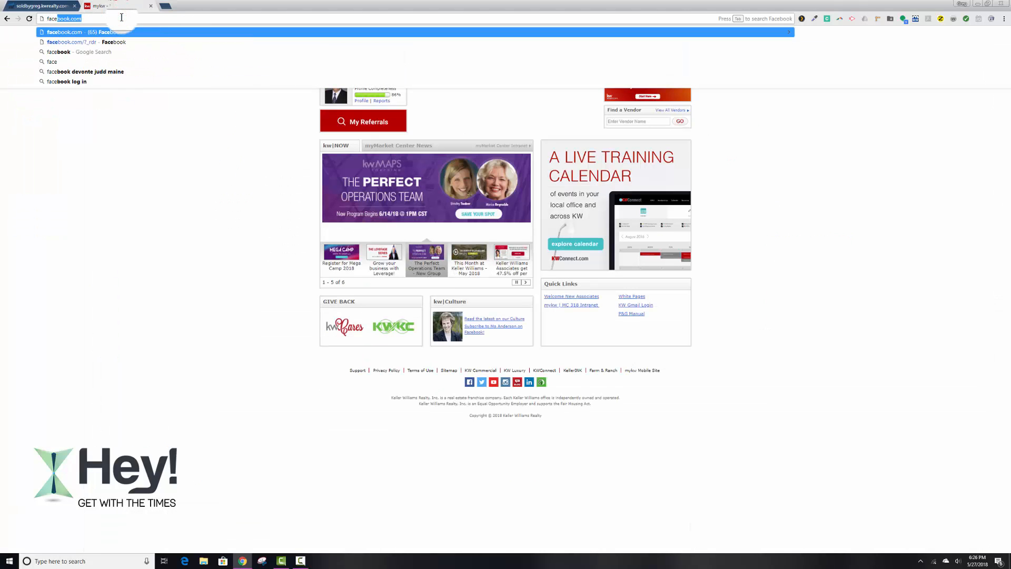
pyautogui.press('Return')
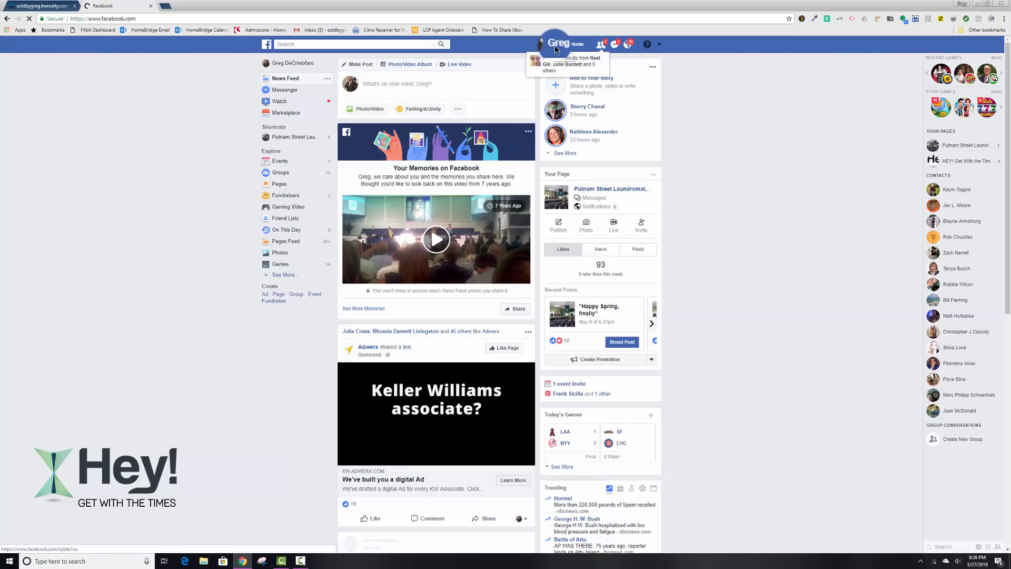
pyautogui.click(554, 46)
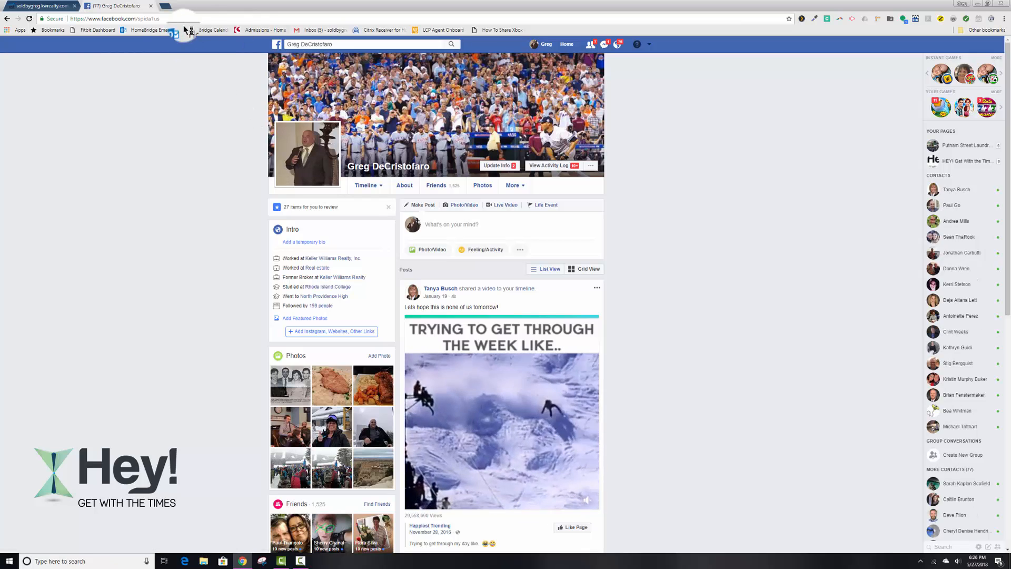
pyautogui.click(124, 19)
pyautogui.moveTo(124, 19); pyautogui.dragTo(99, 21)
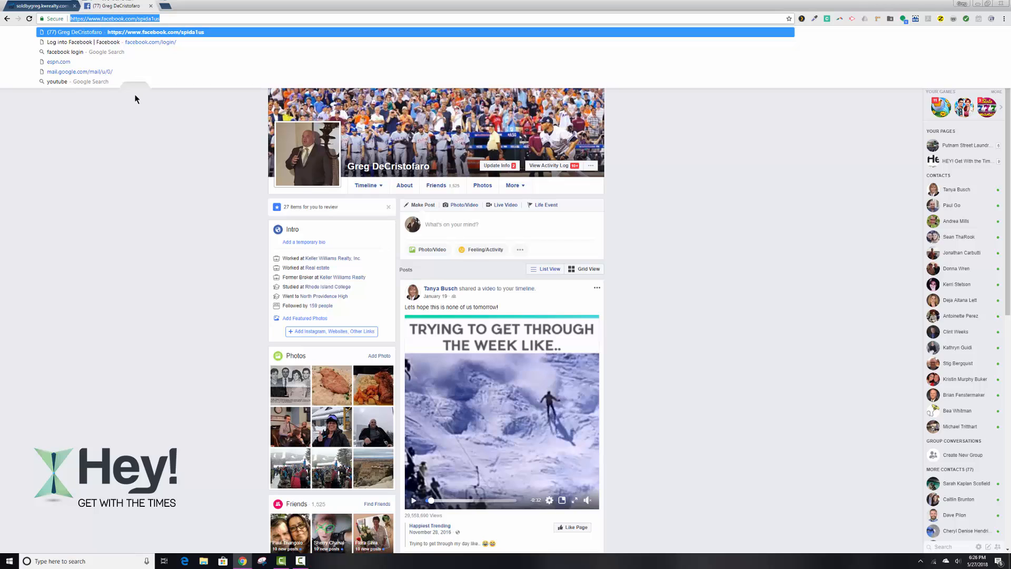
pyautogui.click(170, 179)
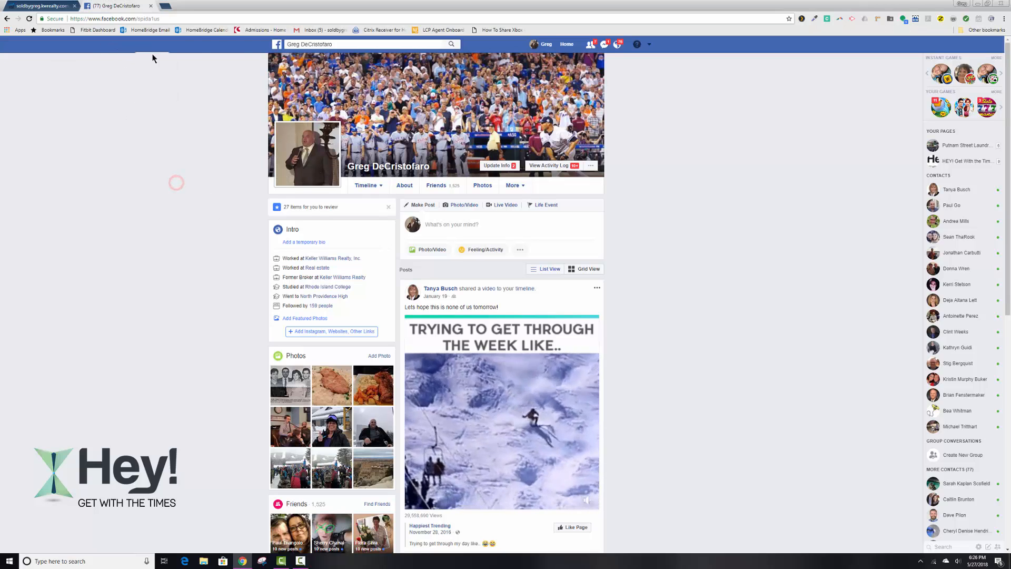
# Copy the Putnam Street Laundromat page's web address and return to eEdge settings.
pyautogui.click(6, 18)
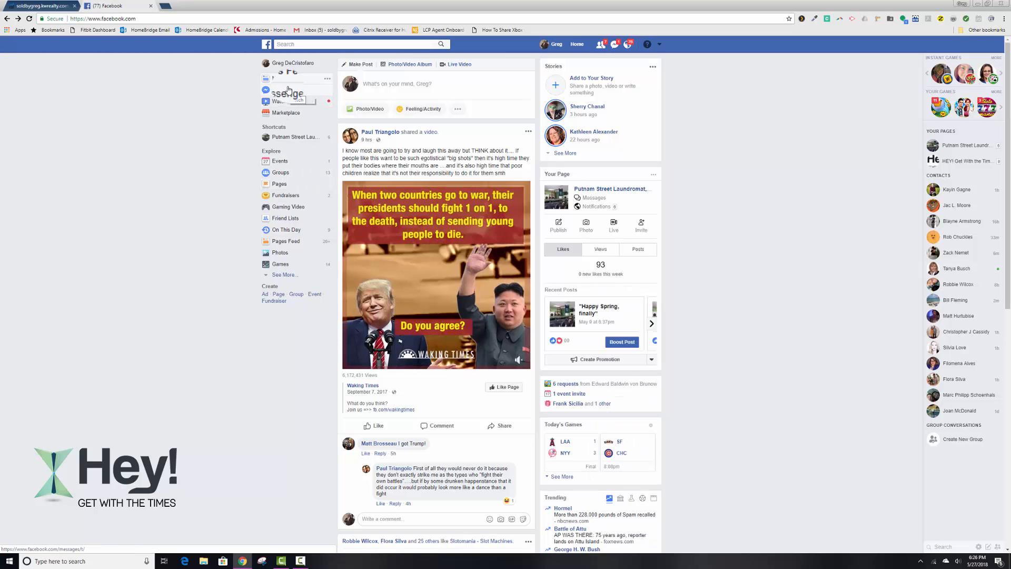
pyautogui.click(279, 138)
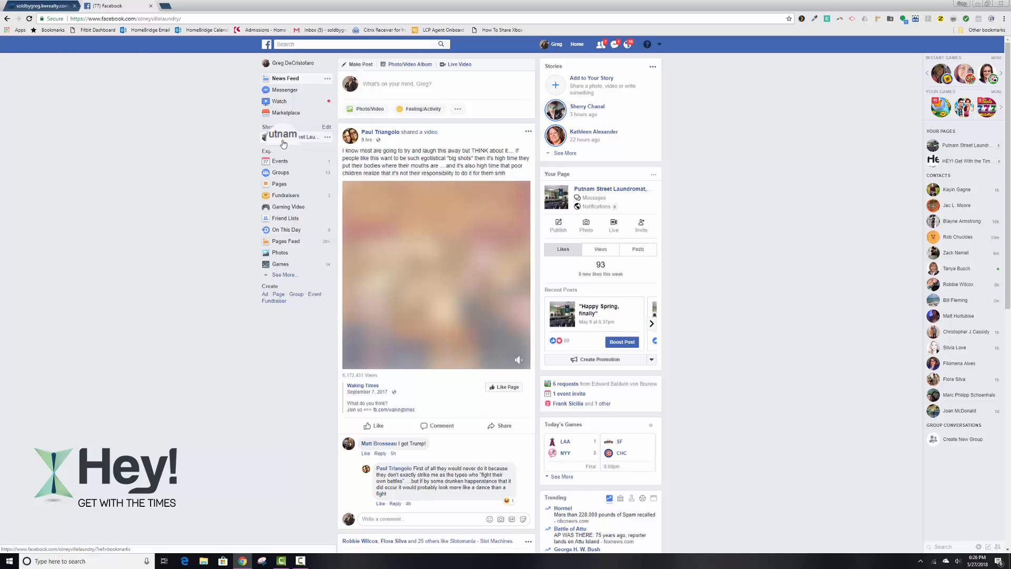
pyautogui.click(106, 18)
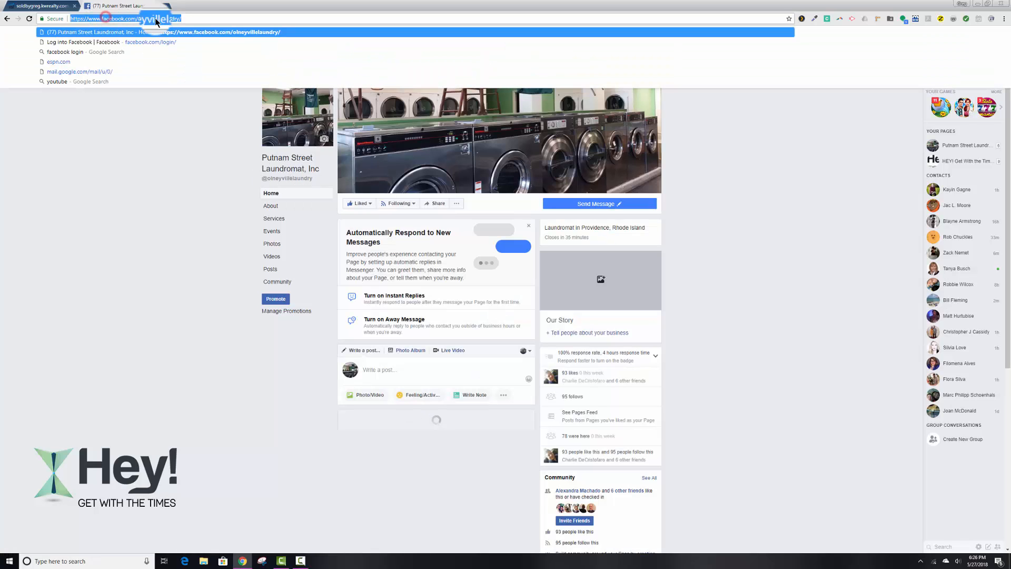
pyautogui.rightClick(100, 20)
pyautogui.click(110, 42)
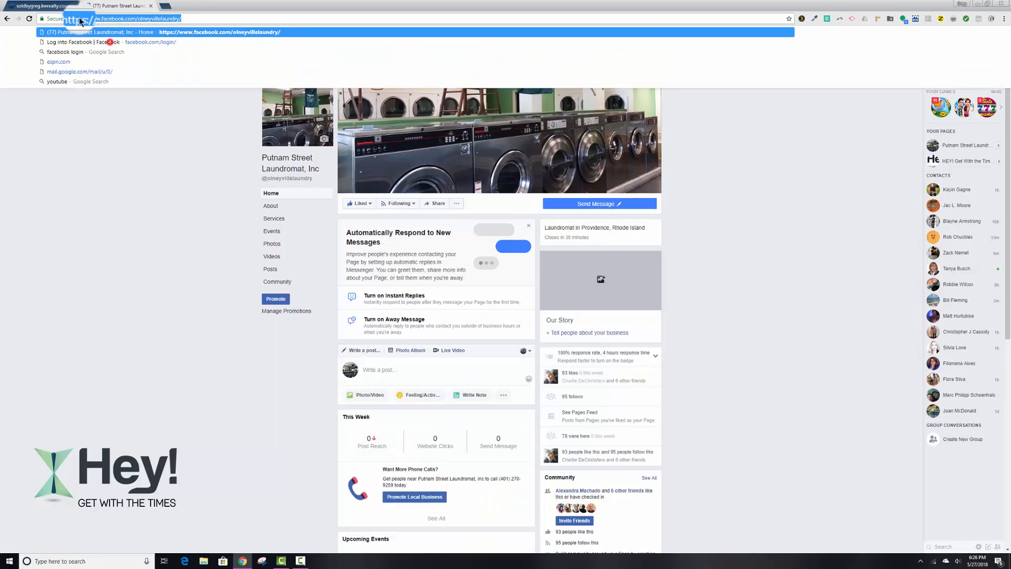
pyautogui.click(40, 6)
pyautogui.scroll(-1, 326, 312)
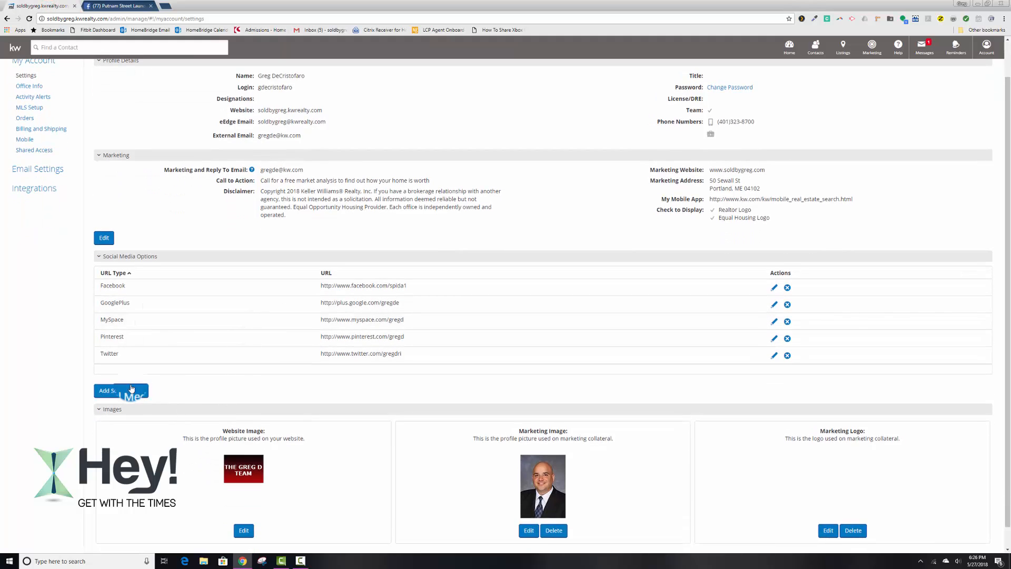
pyautogui.click(131, 390)
pyautogui.click(444, 252)
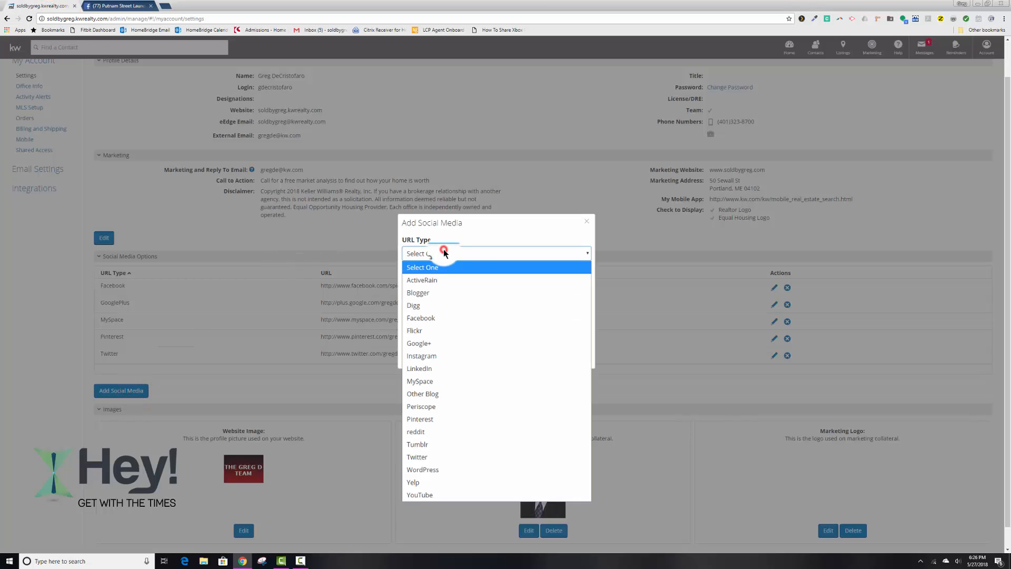
pyautogui.click(424, 318)
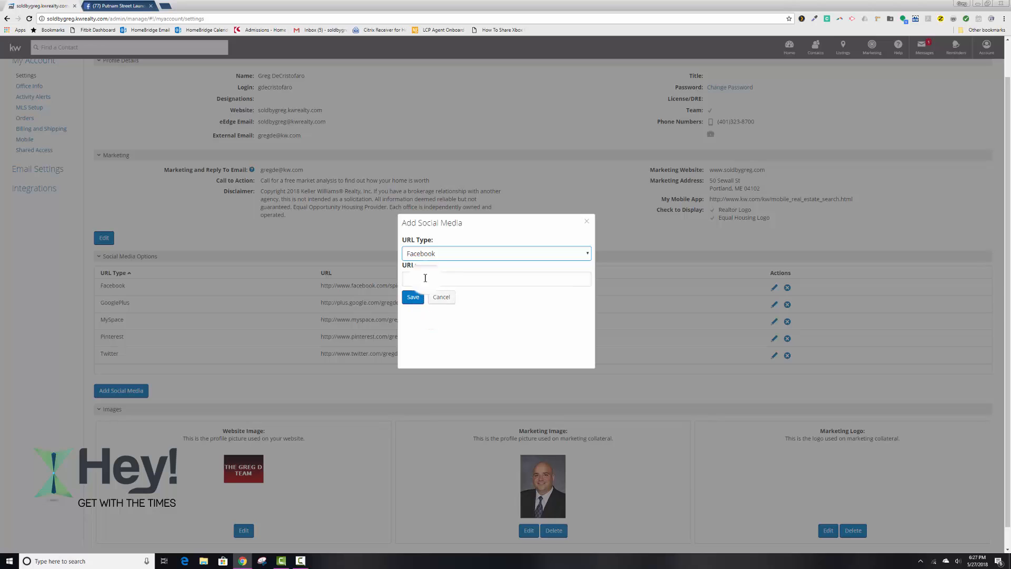
pyautogui.click(425, 278)
pyautogui.click(421, 293)
pyautogui.click(410, 299)
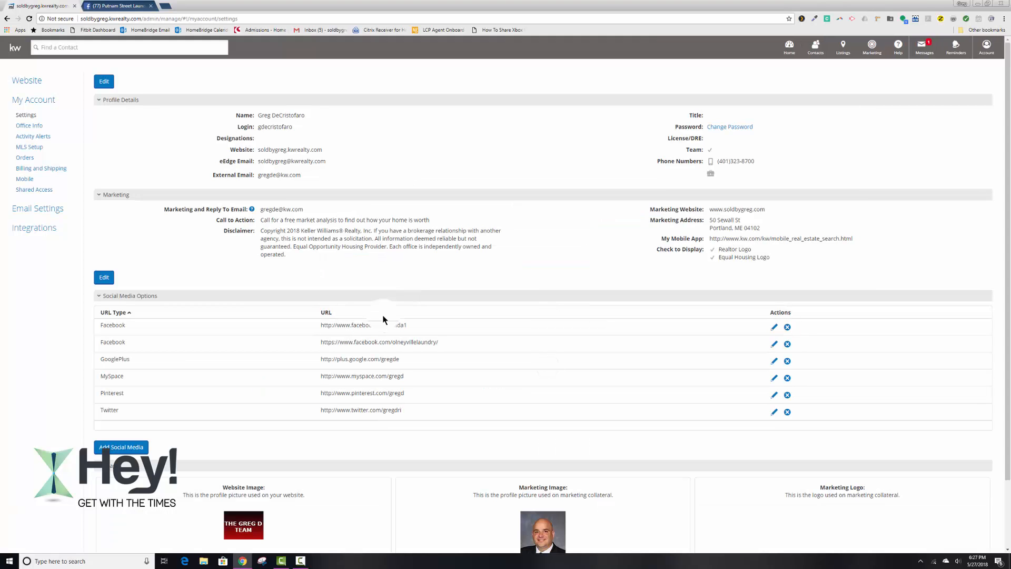
pyautogui.scroll(-2, 248, 379)
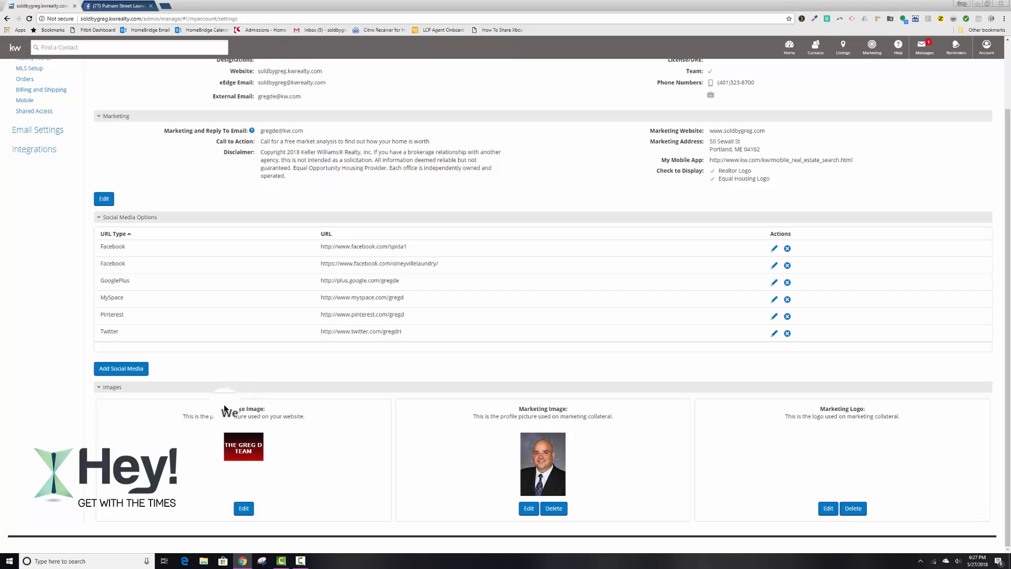
pyautogui.moveTo(221, 409); pyautogui.dragTo(288, 408)
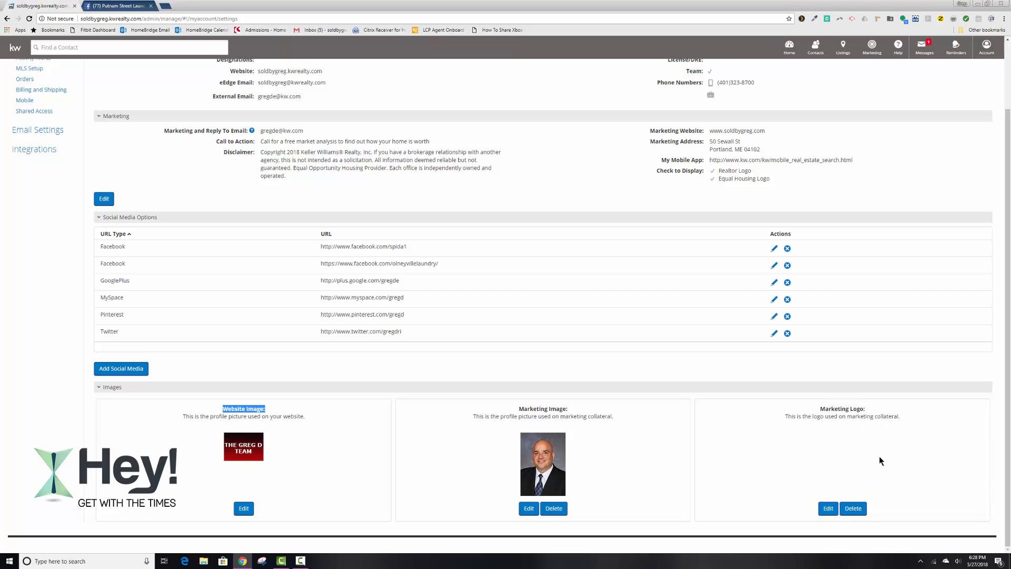
# Delete the current Marketing Logo image in the Images section.
pyautogui.click(850, 512)
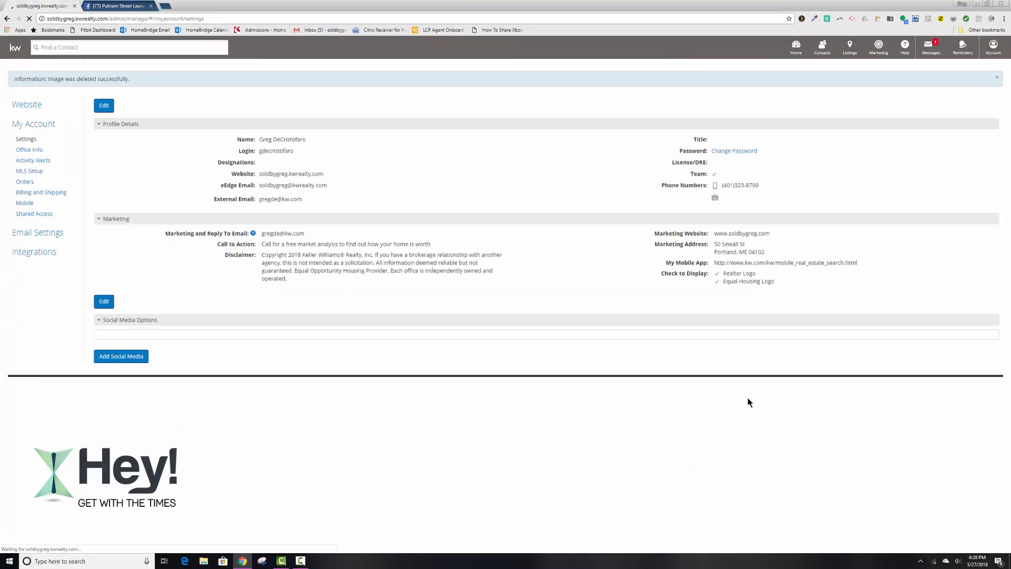
pyautogui.scroll(-2, 825, 424)
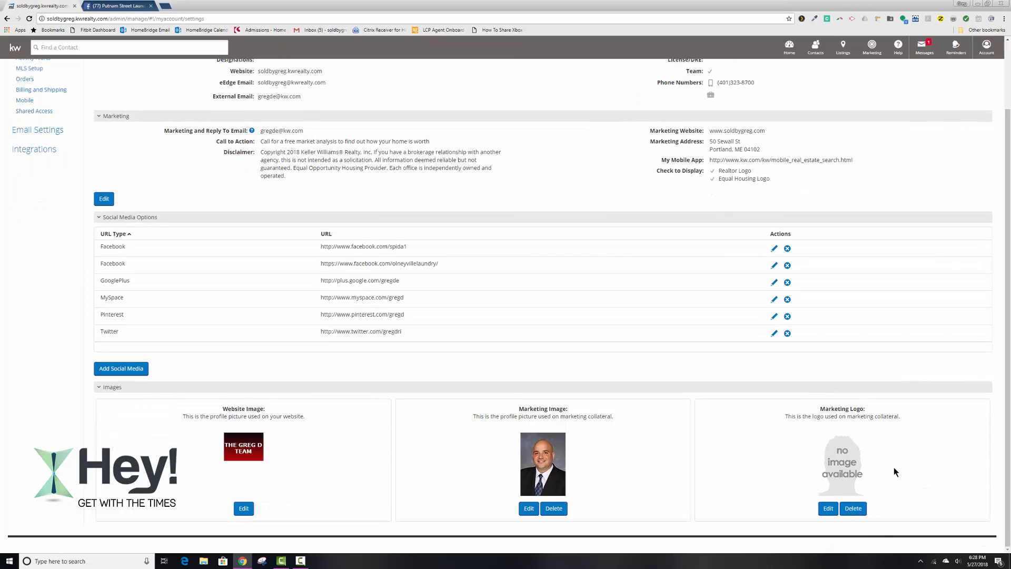
pyautogui.click(829, 509)
# Open heygetwiththetimes.com in a new tab, log in, and go to e-Edge Downloads.
pyautogui.click(168, 8)
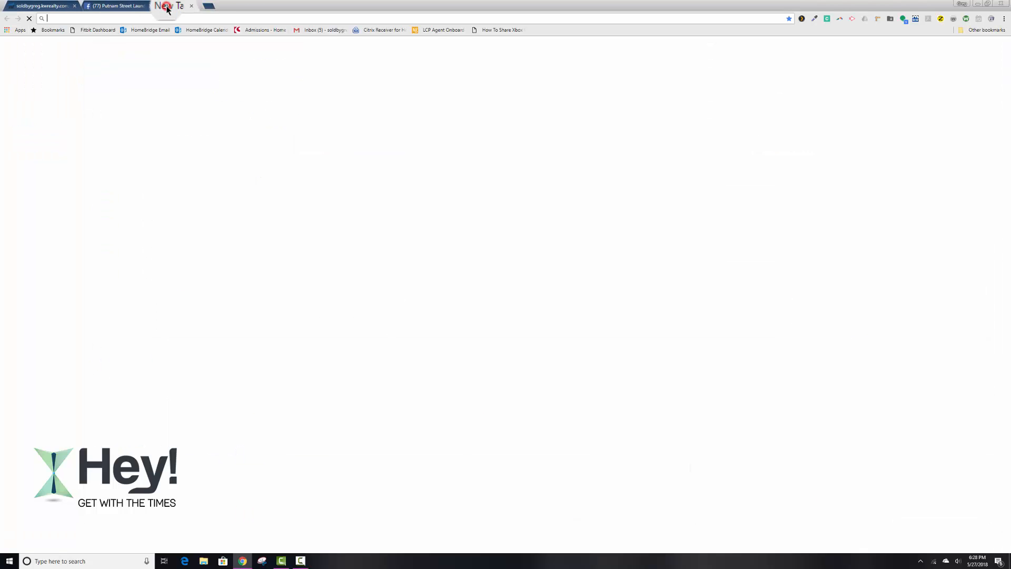
pyautogui.write('hey')
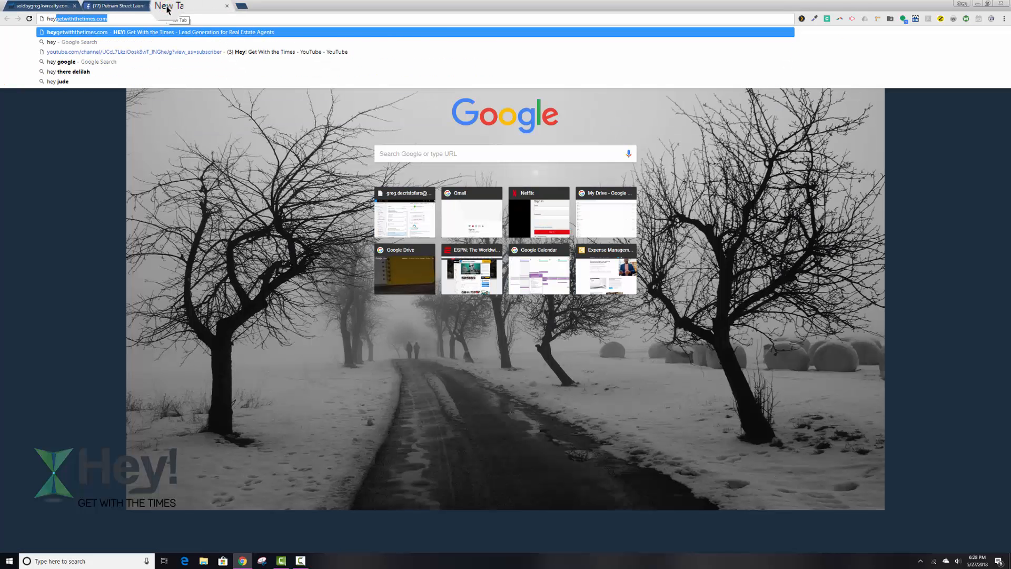
pyautogui.press('Return')
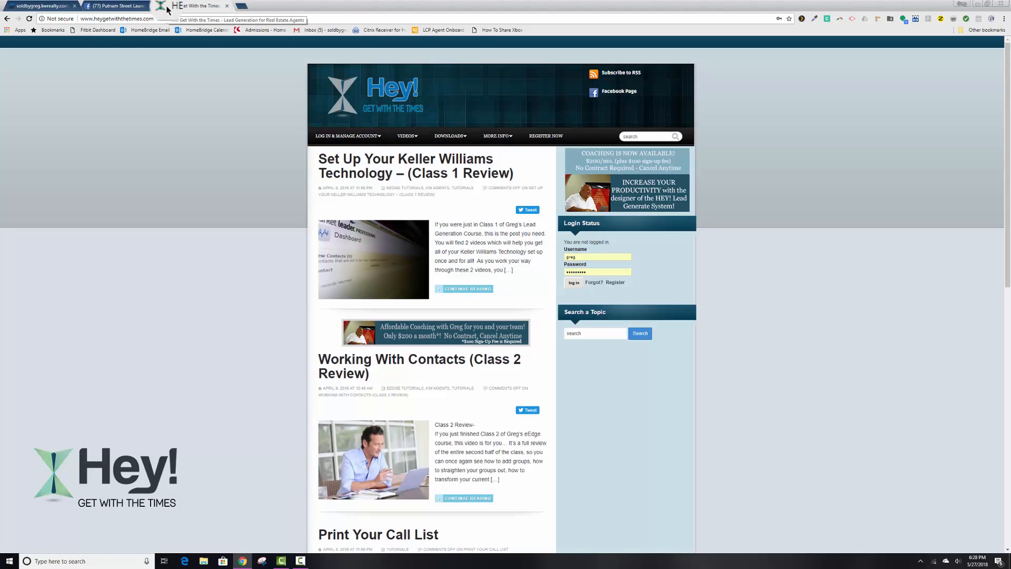
pyautogui.click(574, 283)
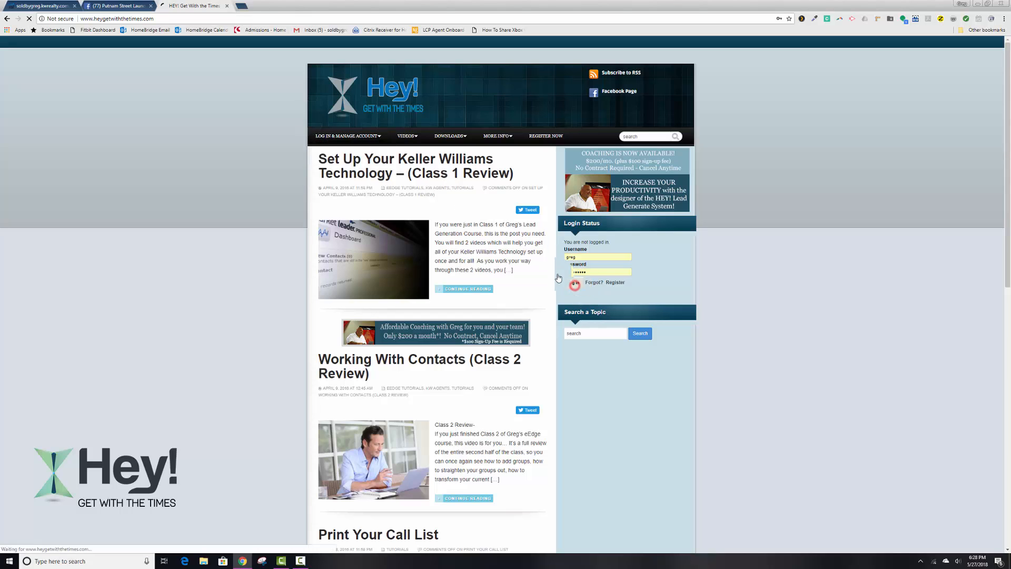
pyautogui.moveTo(452, 152)
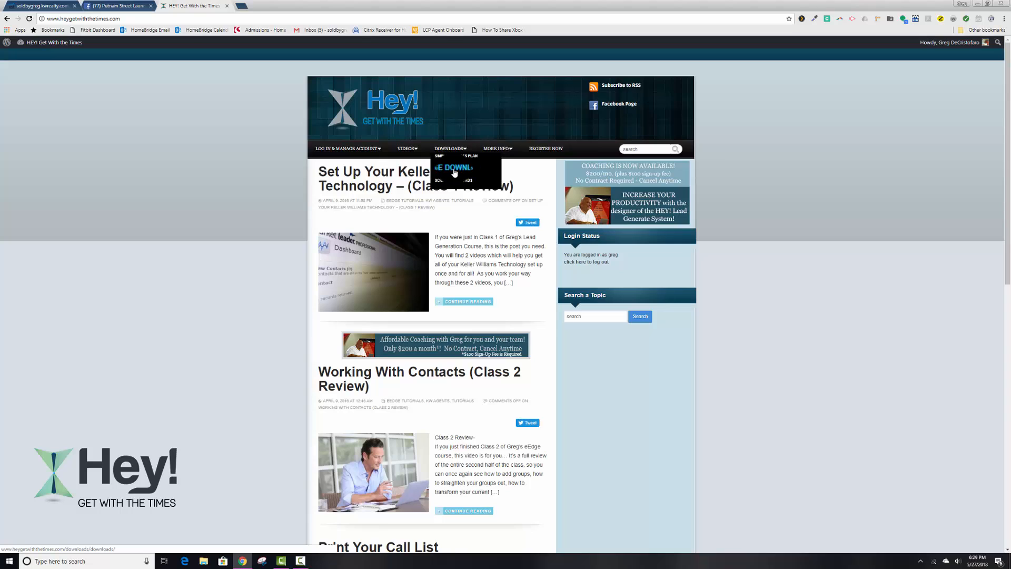
pyautogui.click(454, 173)
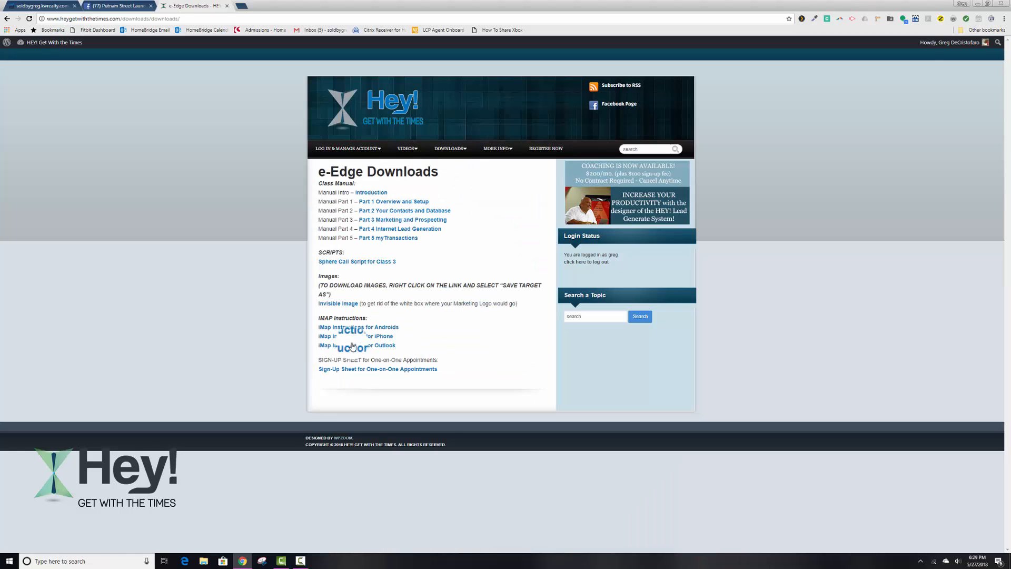
# Save the Invisible Image link as invisible-image.png on the Desktop.
pyautogui.rightClick(334, 308)
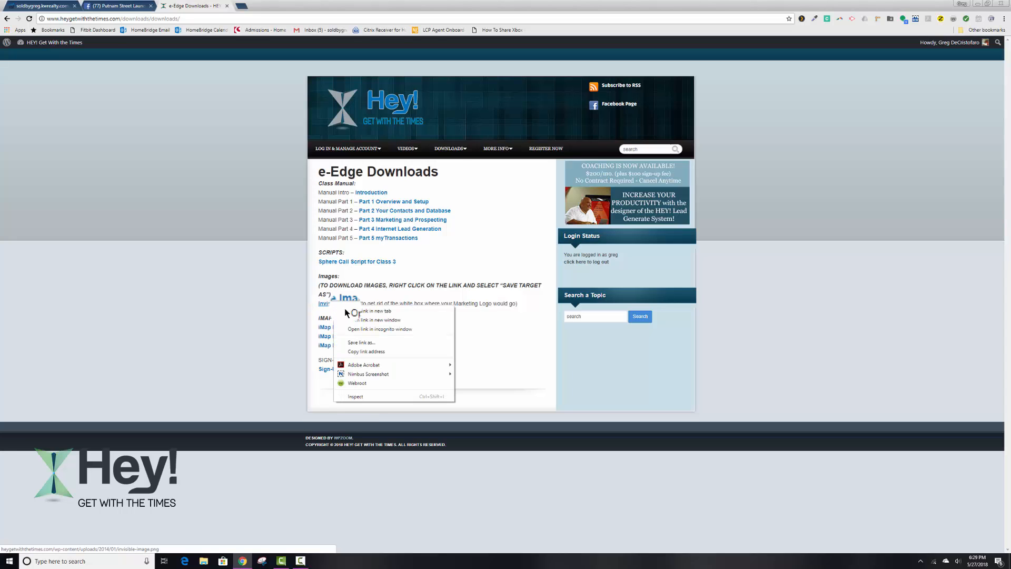
pyautogui.click(362, 344)
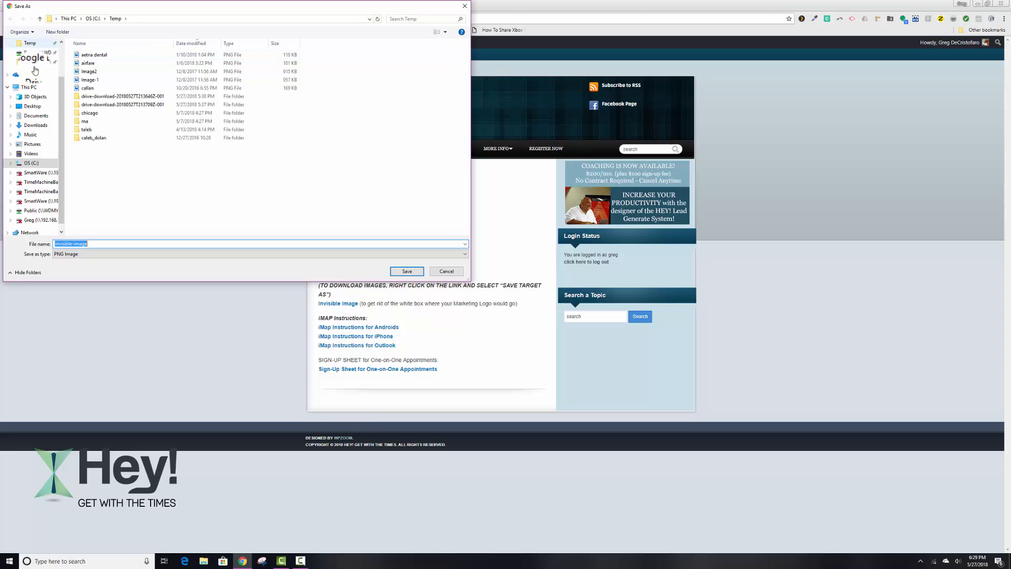
pyautogui.click(33, 106)
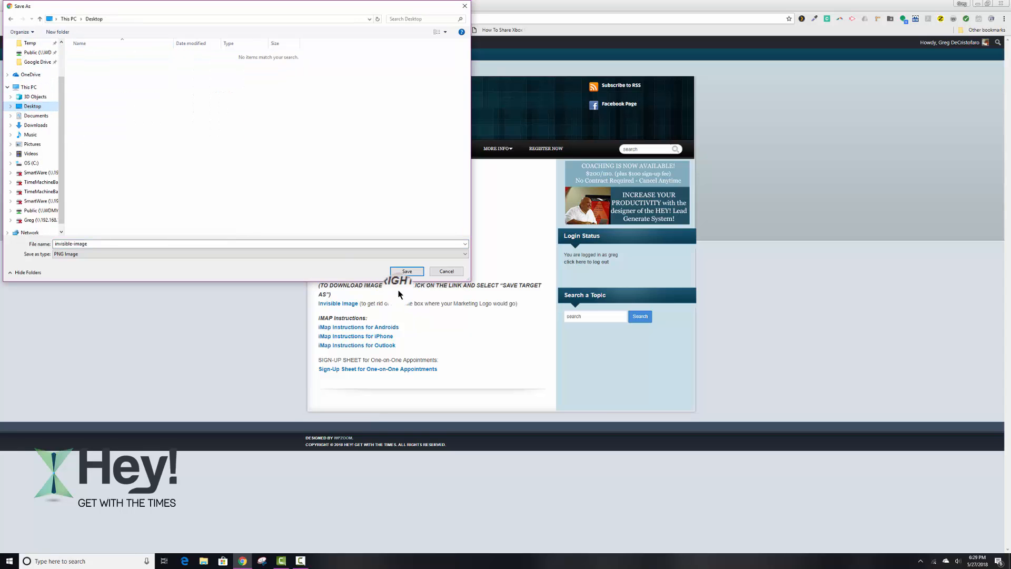
pyautogui.click(401, 270)
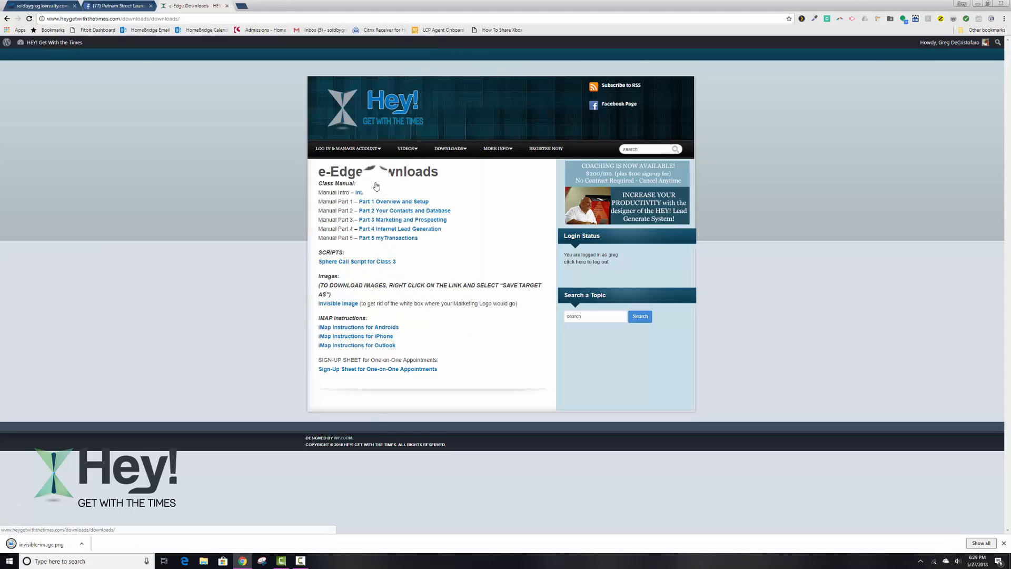
pyautogui.click(42, 6)
# Upload invisible-image.png from the Desktop as the new Marketing Logo.
pyautogui.click(829, 510)
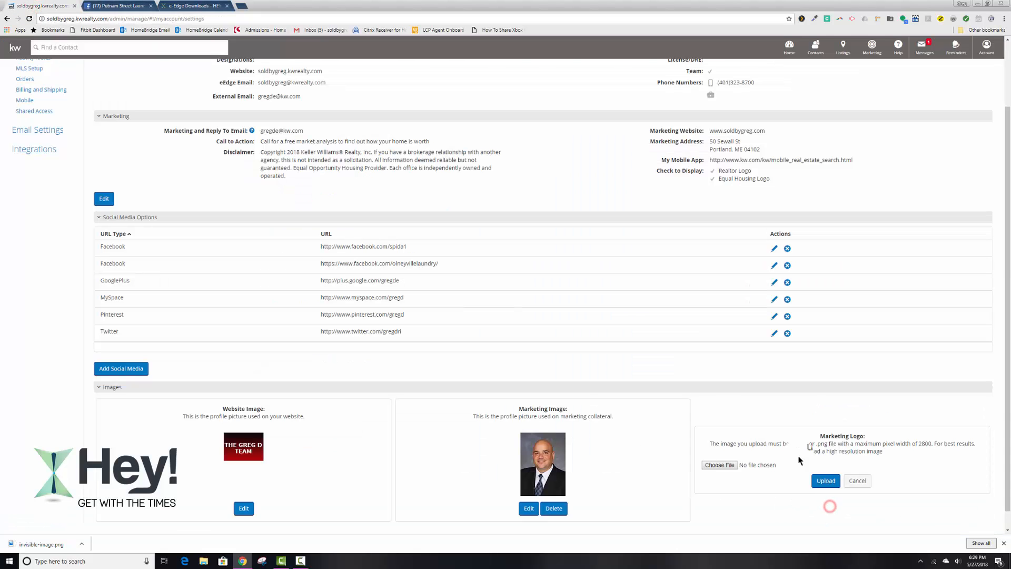
pyautogui.click(723, 465)
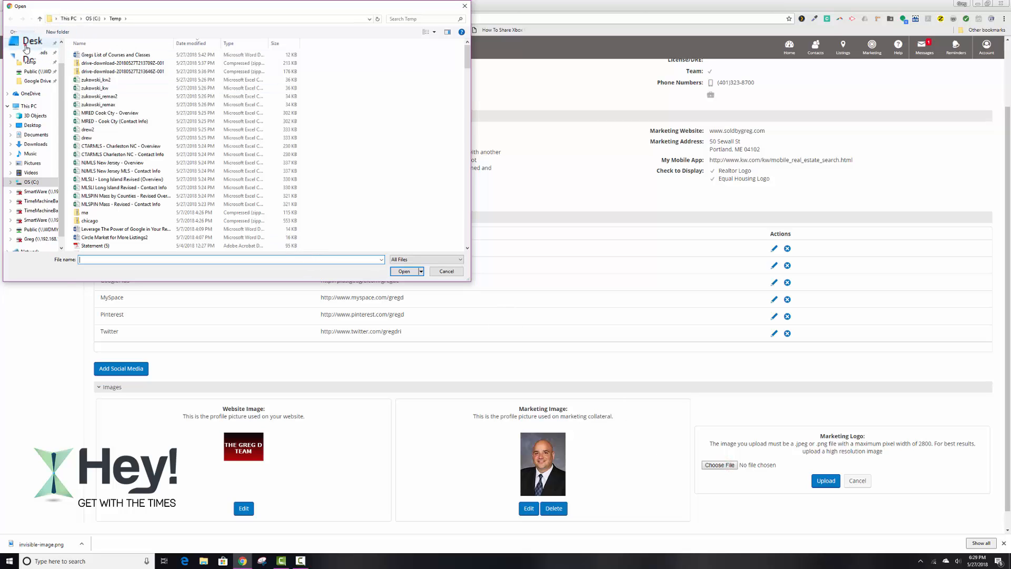
pyautogui.click(32, 43)
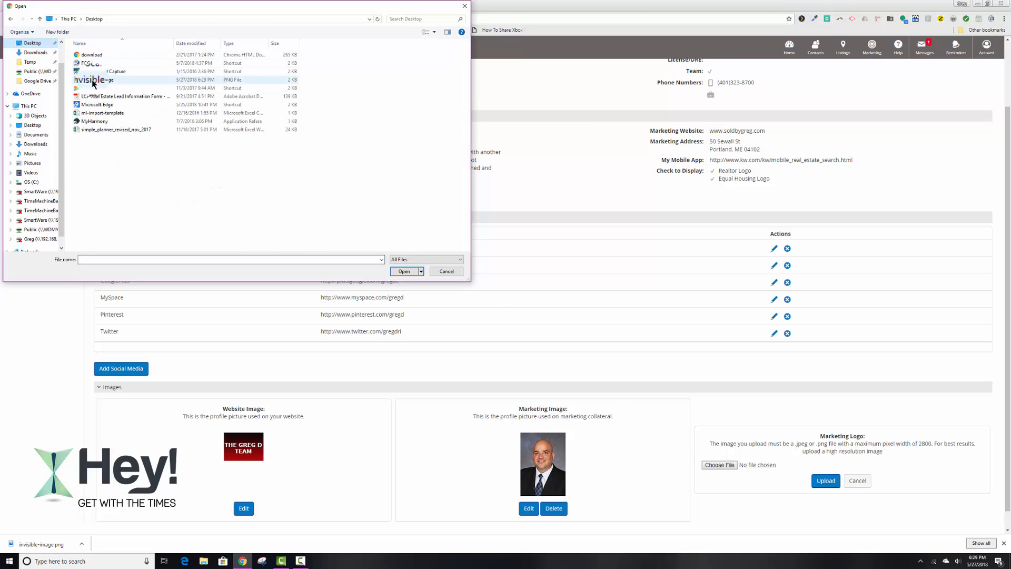
pyautogui.doubleClick(92, 79)
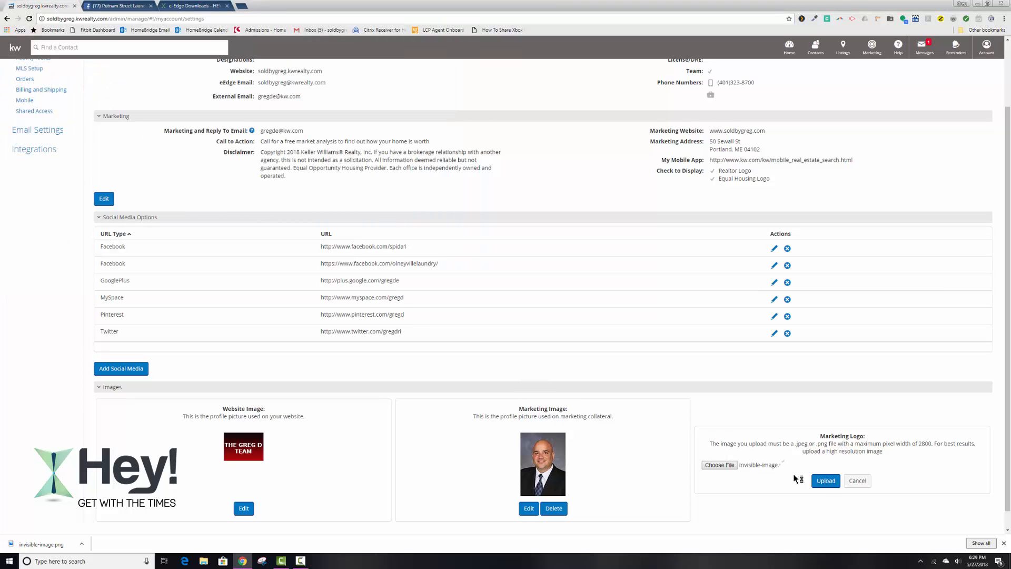
pyautogui.click(824, 480)
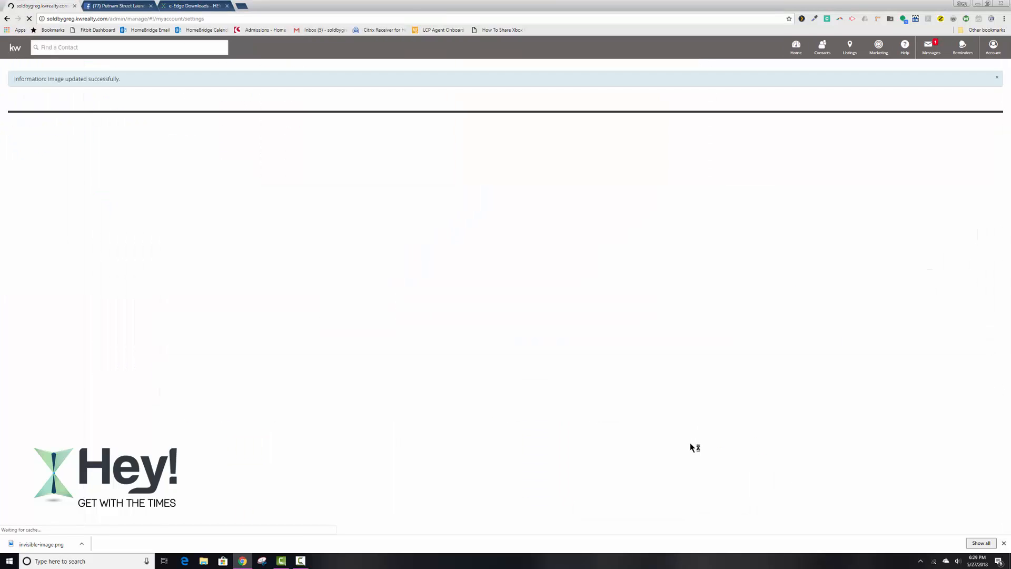
pyautogui.scroll(-2, 837, 418)
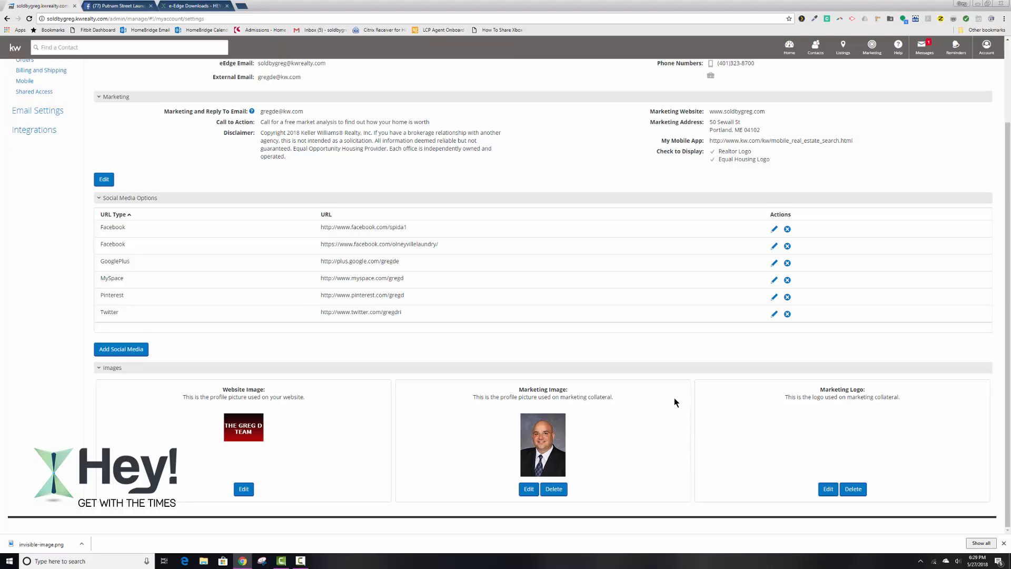
pyautogui.scroll(2, 675, 402)
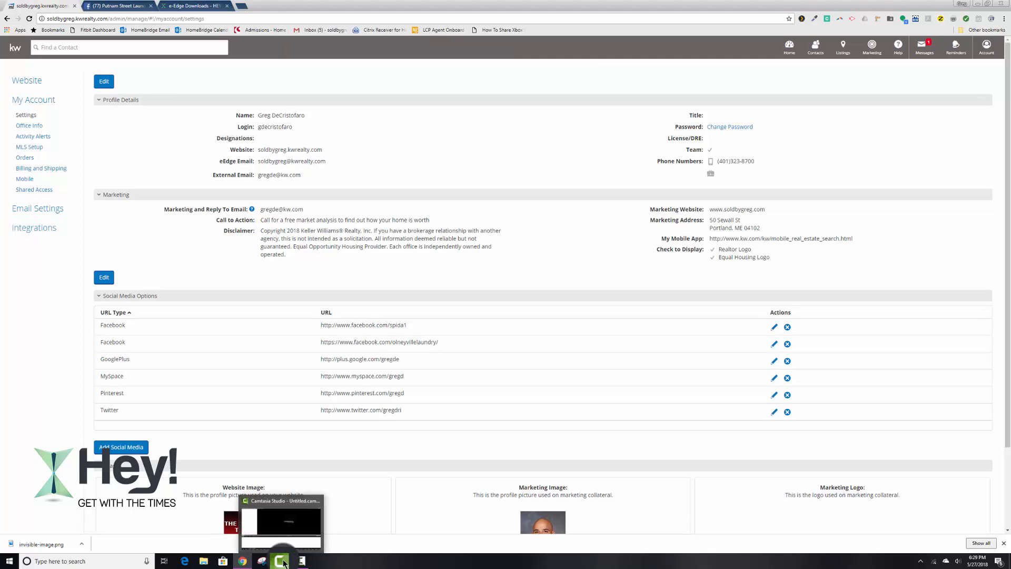
pyautogui.moveTo(300, 560)
pyautogui.moveTo(309, 529)
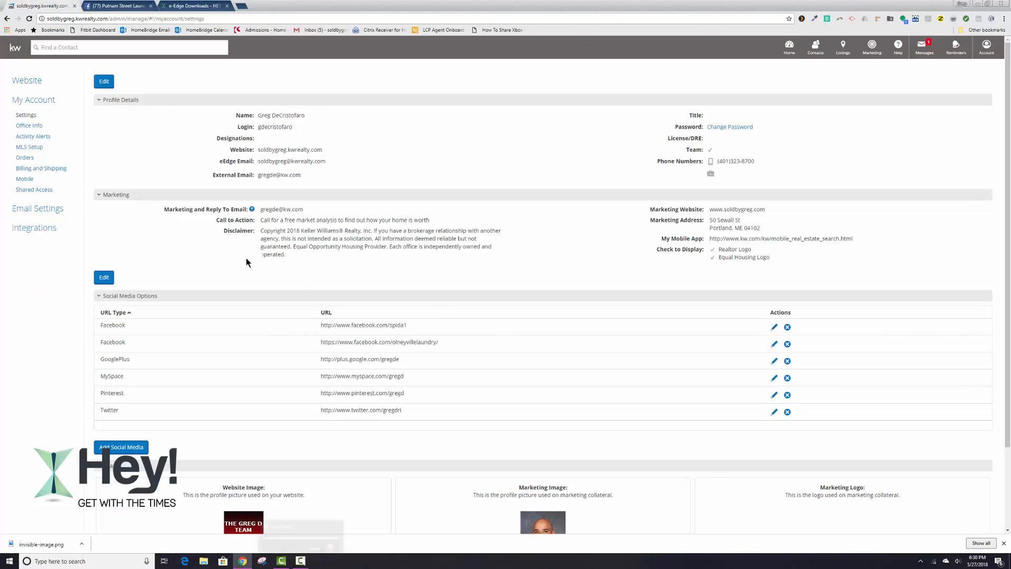
# Change the Office Info time zone to (GMT-05:00) Eastern Time and save.
pyautogui.click(30, 126)
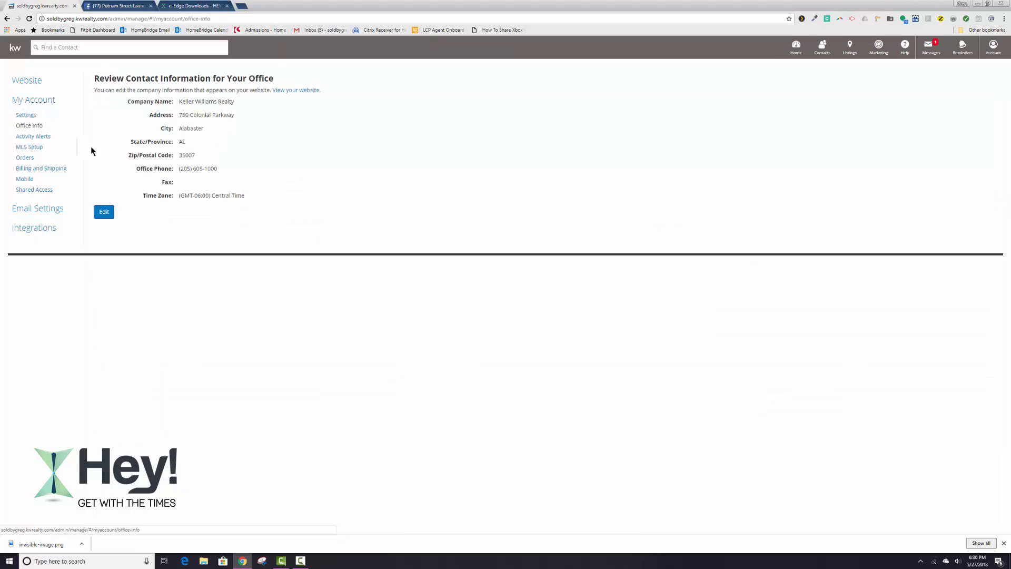
pyautogui.click(104, 213)
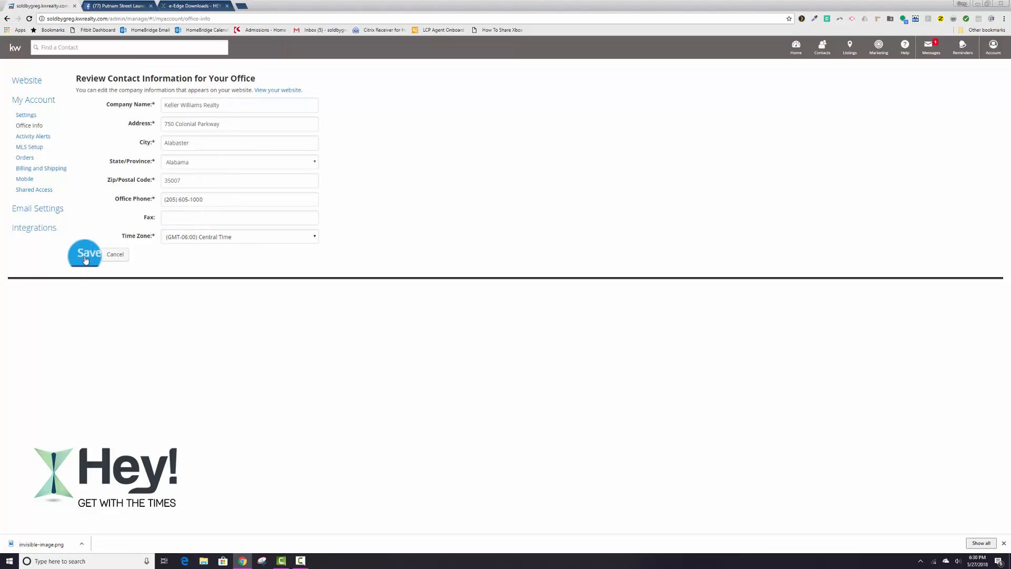
pyautogui.click(191, 236)
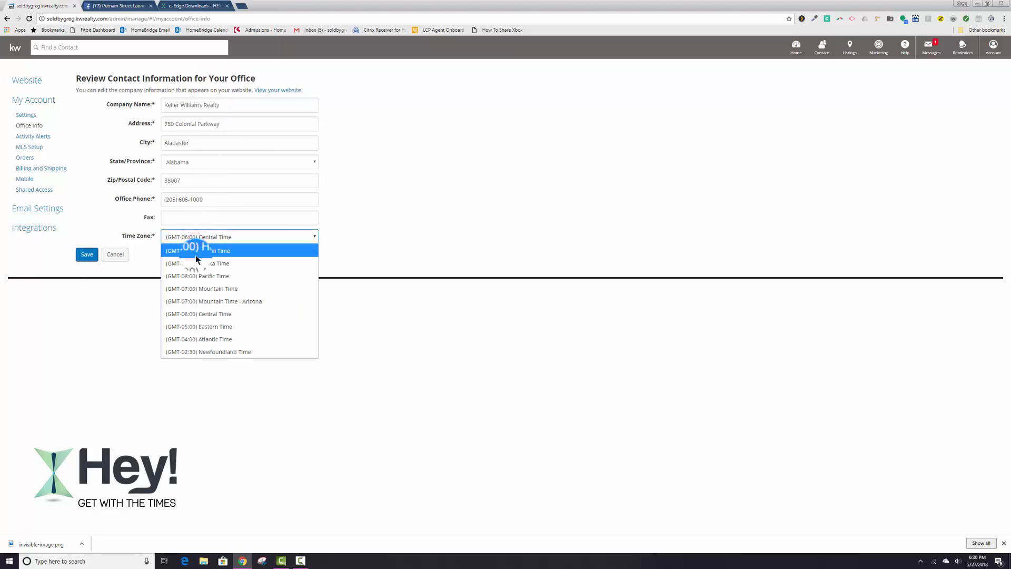
pyautogui.click(205, 326)
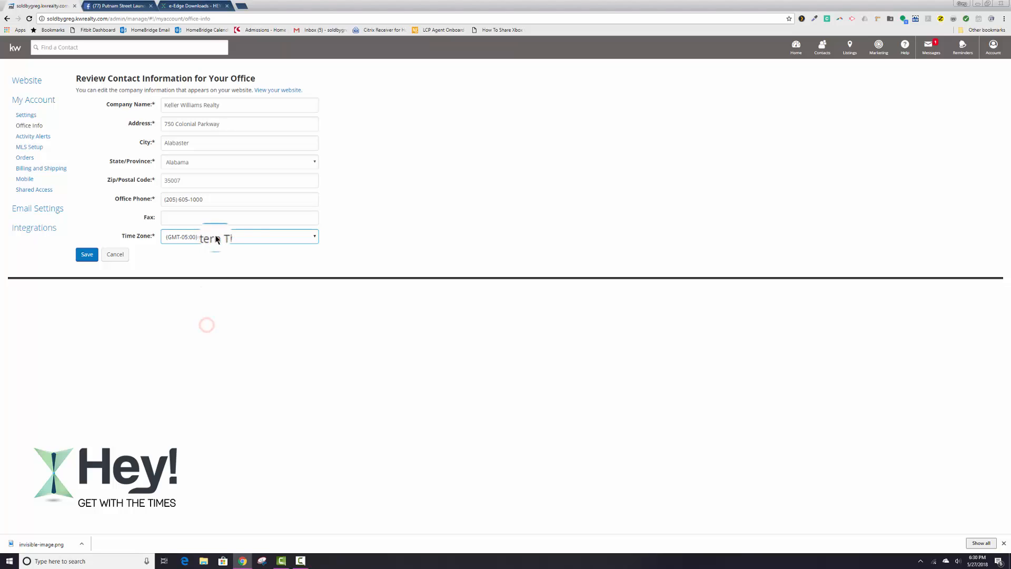
pyautogui.click(81, 256)
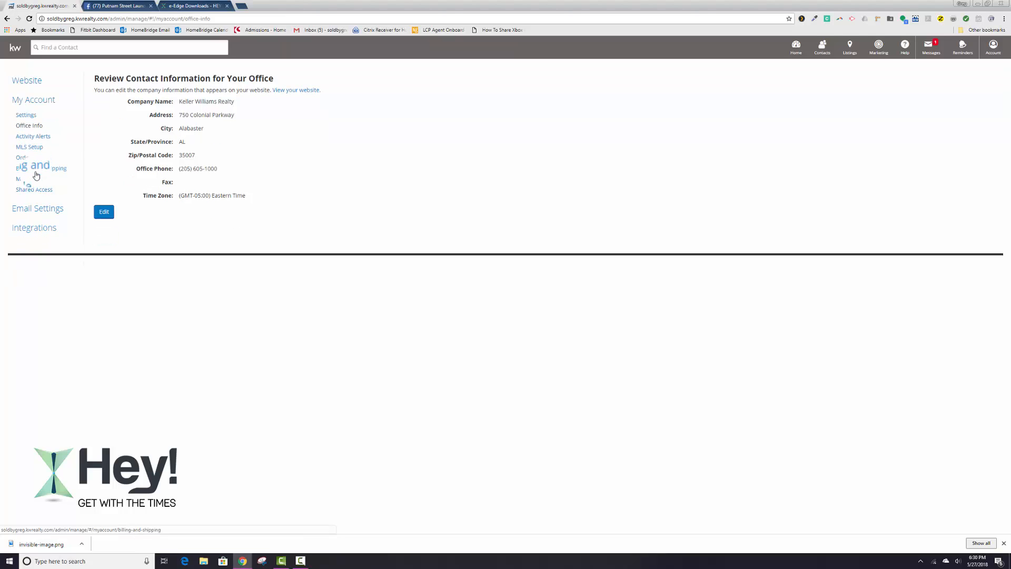
# Review the Activity Alerts phone, email and subscription settings, then open Billing and Shipping.
pyautogui.click(24, 136)
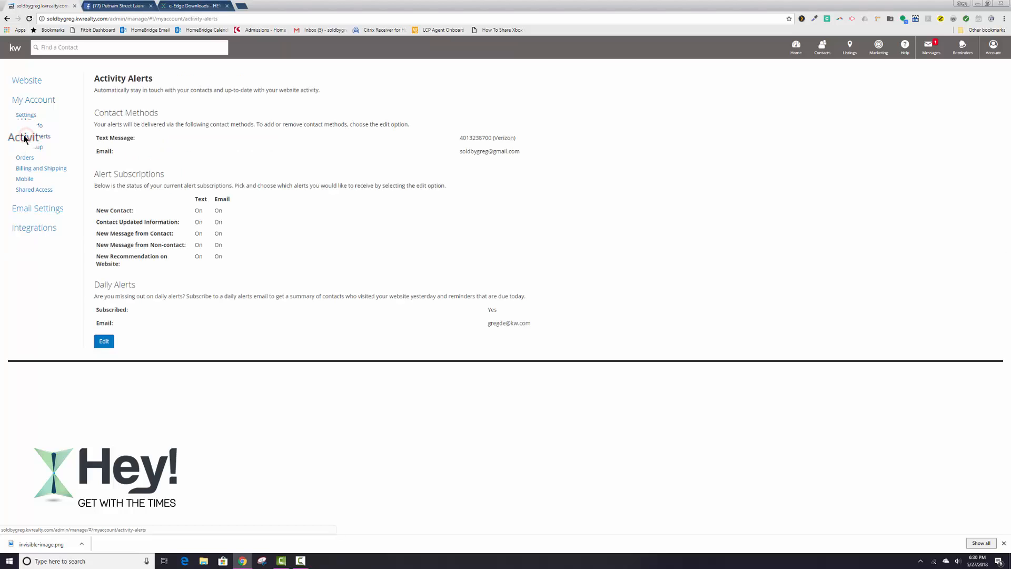
pyautogui.click(100, 342)
pyautogui.click(237, 155)
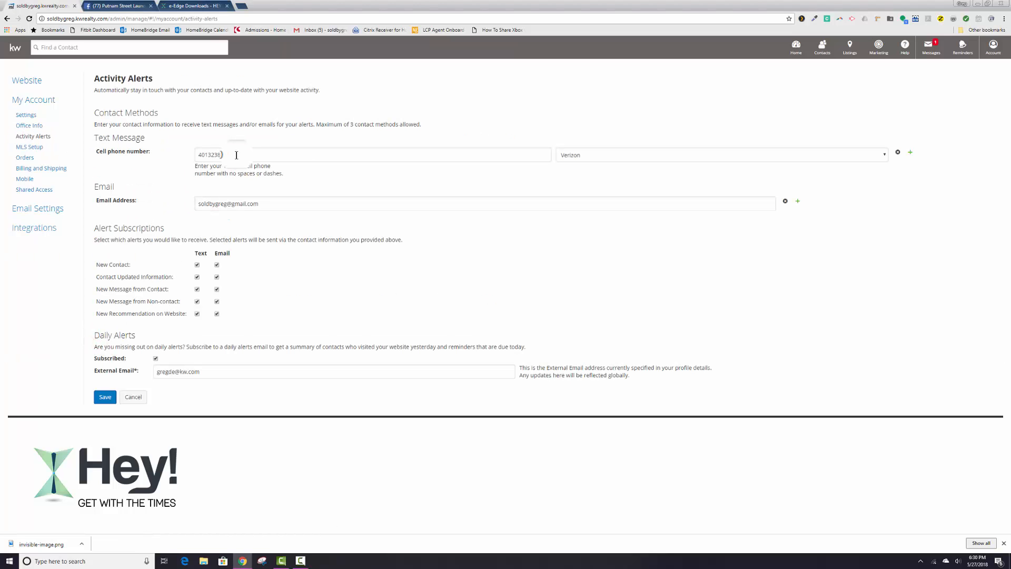
pyautogui.click(237, 155)
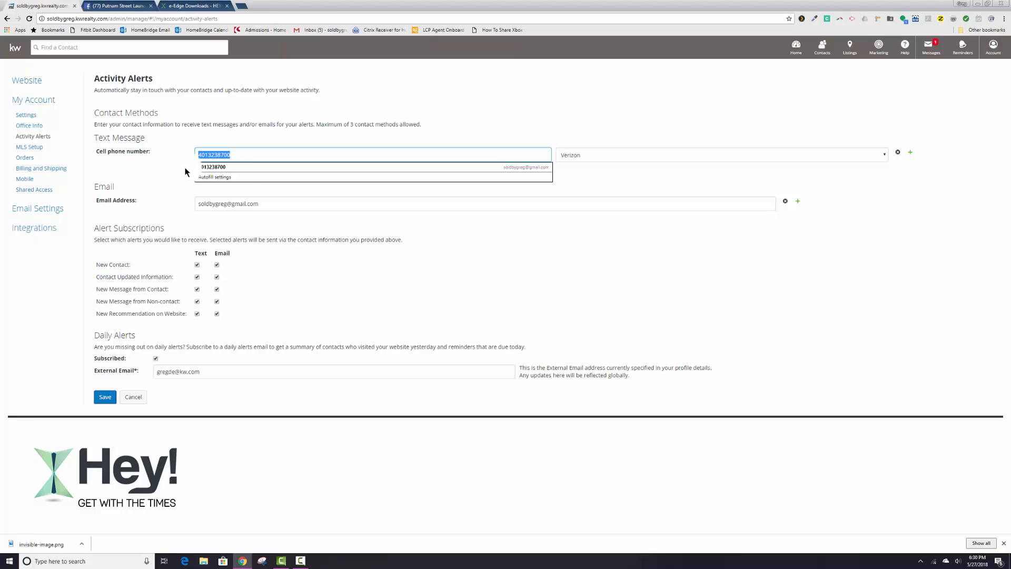
pyautogui.click(594, 170)
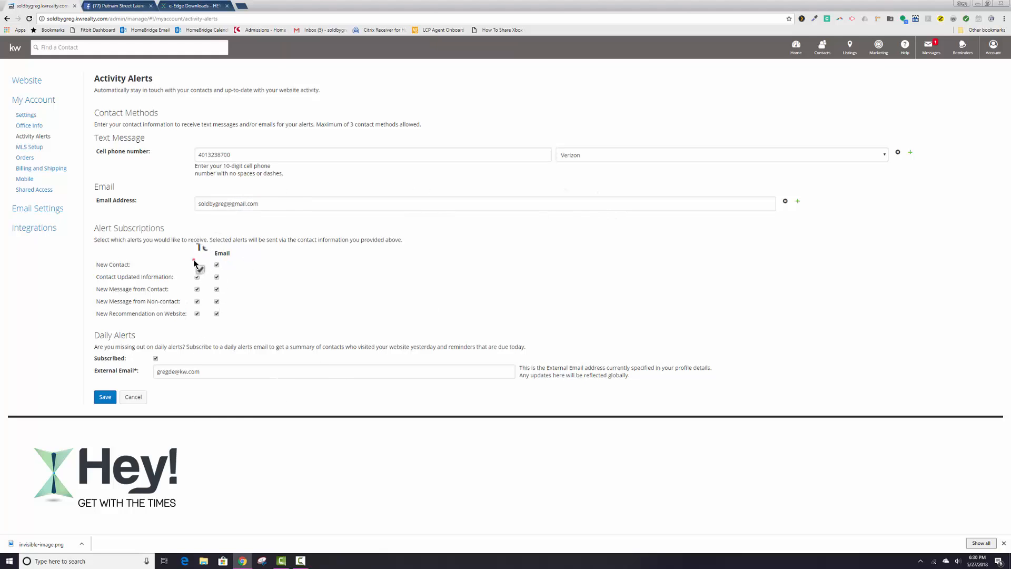
pyautogui.moveTo(193, 262); pyautogui.dragTo(250, 276)
pyautogui.click(230, 264)
pyautogui.click(31, 171)
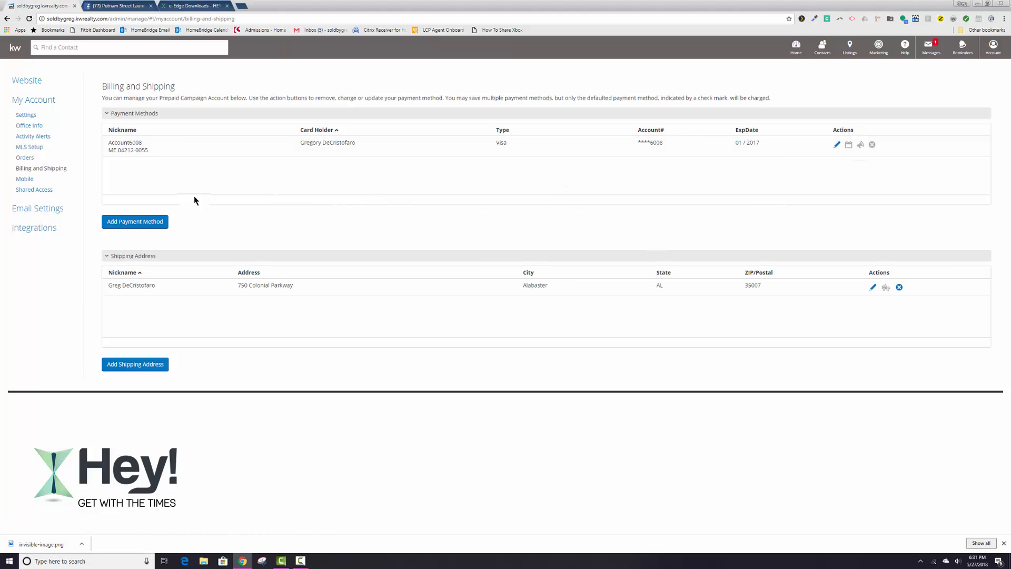
# Open Email Settings to show the current email signature.
pyautogui.click(30, 208)
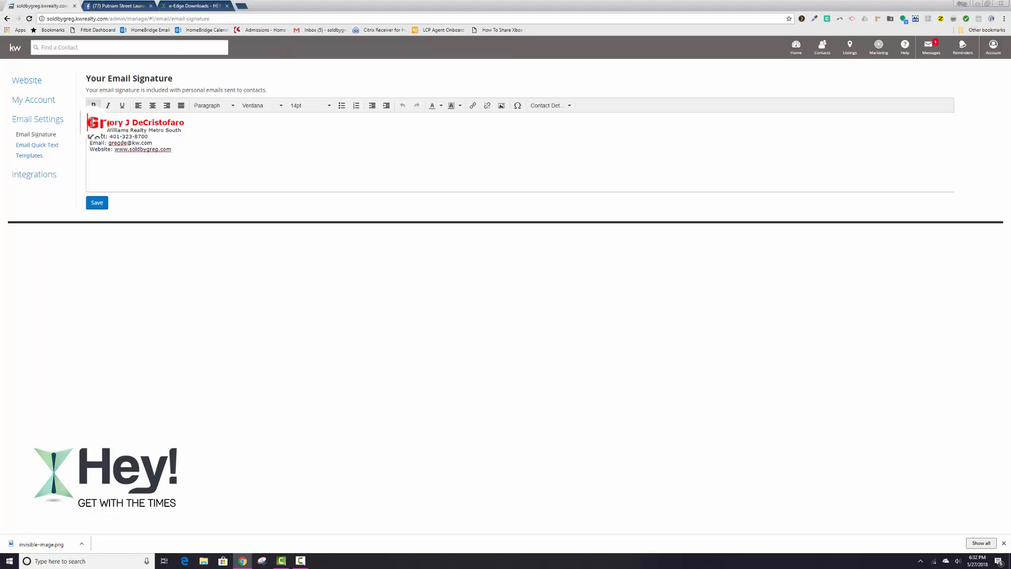
# Make the signature's name line red and set its font size to 14pt.
pyautogui.moveTo(90, 122); pyautogui.dragTo(181, 123)
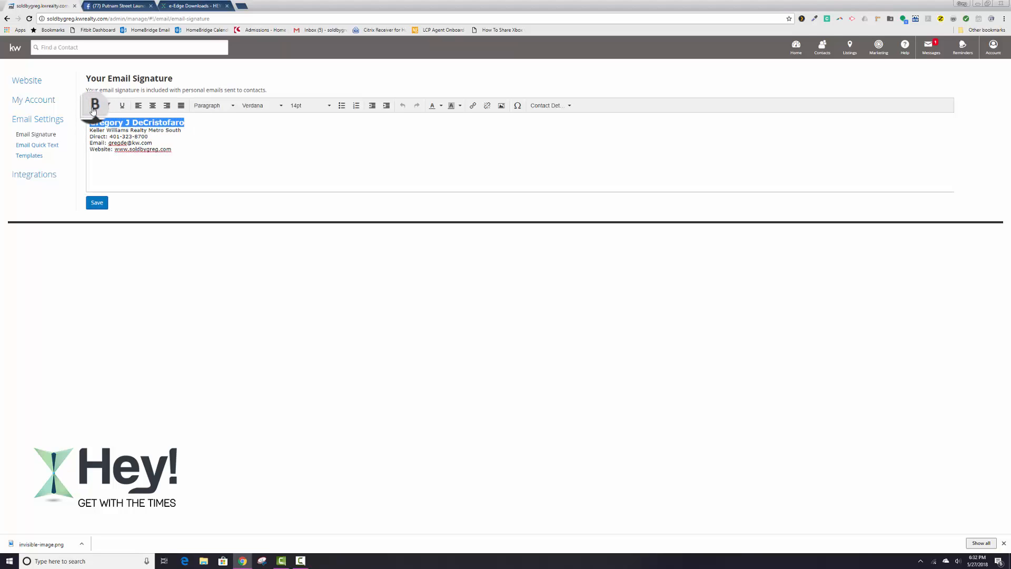
pyautogui.click(439, 105)
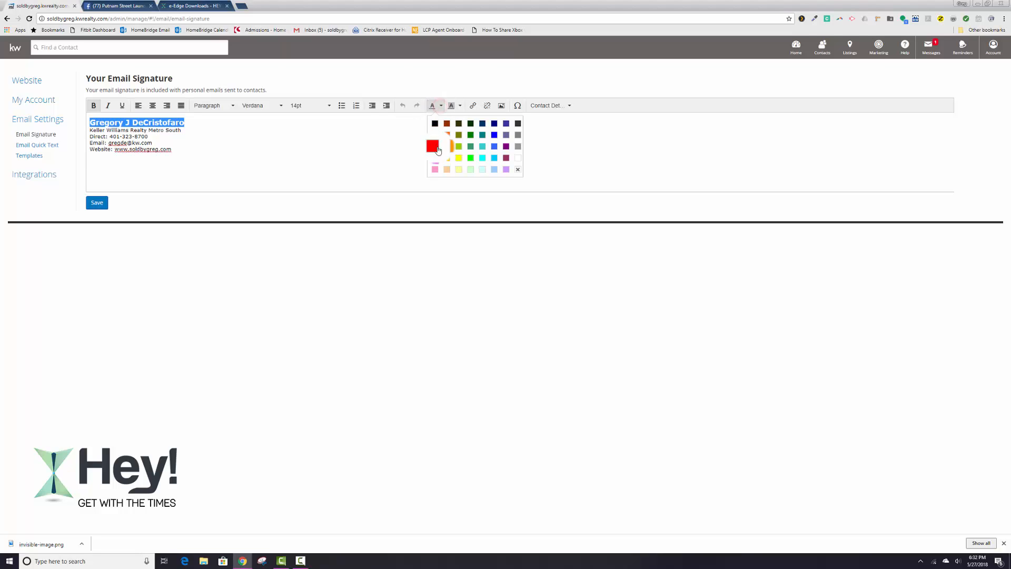
pyautogui.click(435, 147)
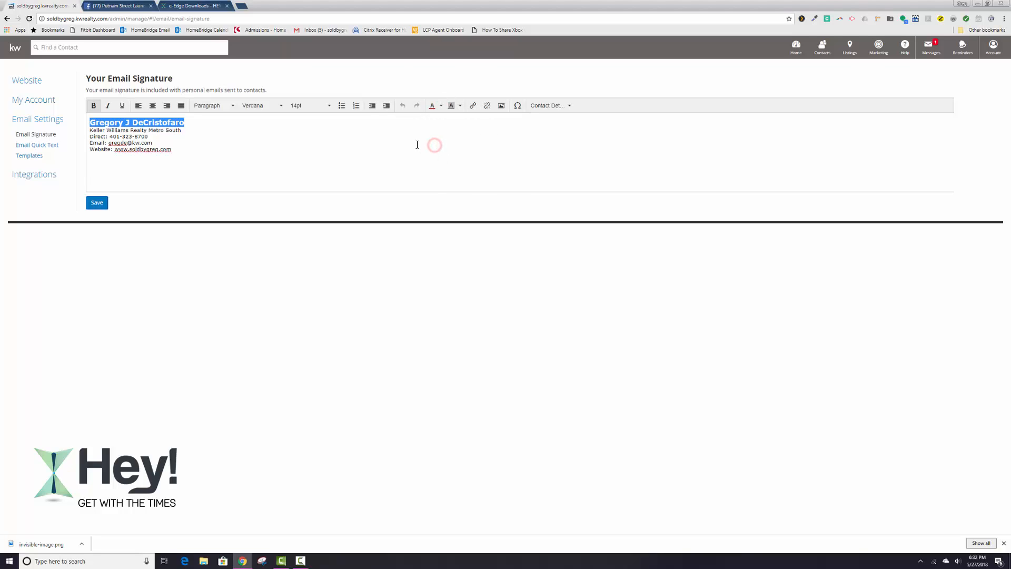
pyautogui.click(329, 105)
pyautogui.click(300, 131)
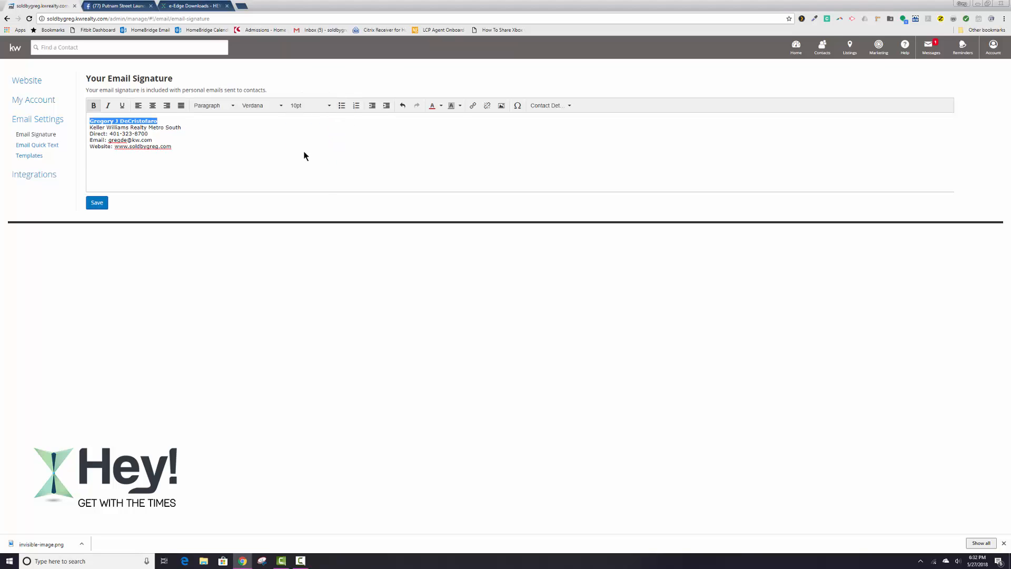
pyautogui.click(328, 106)
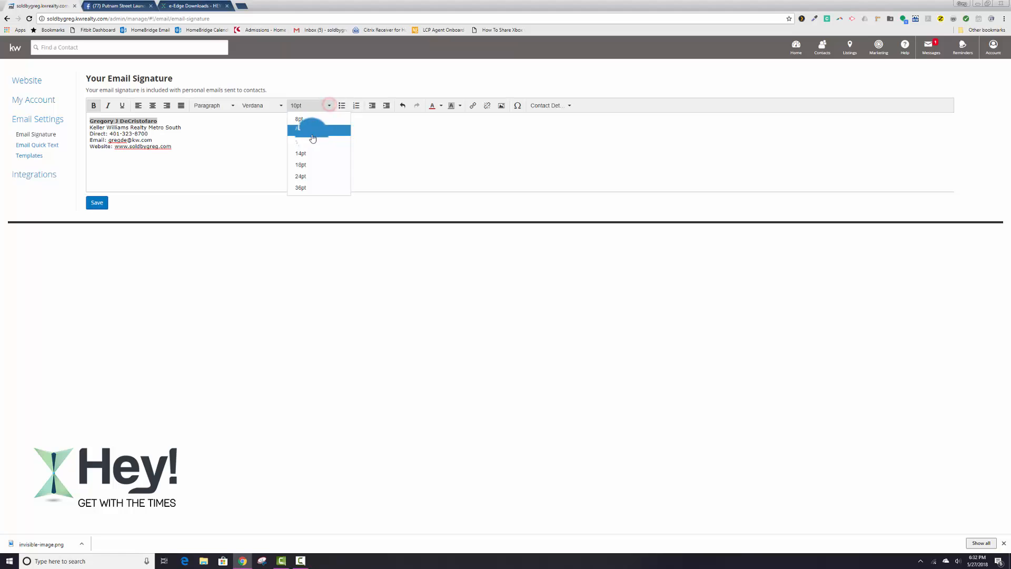
pyautogui.click(307, 151)
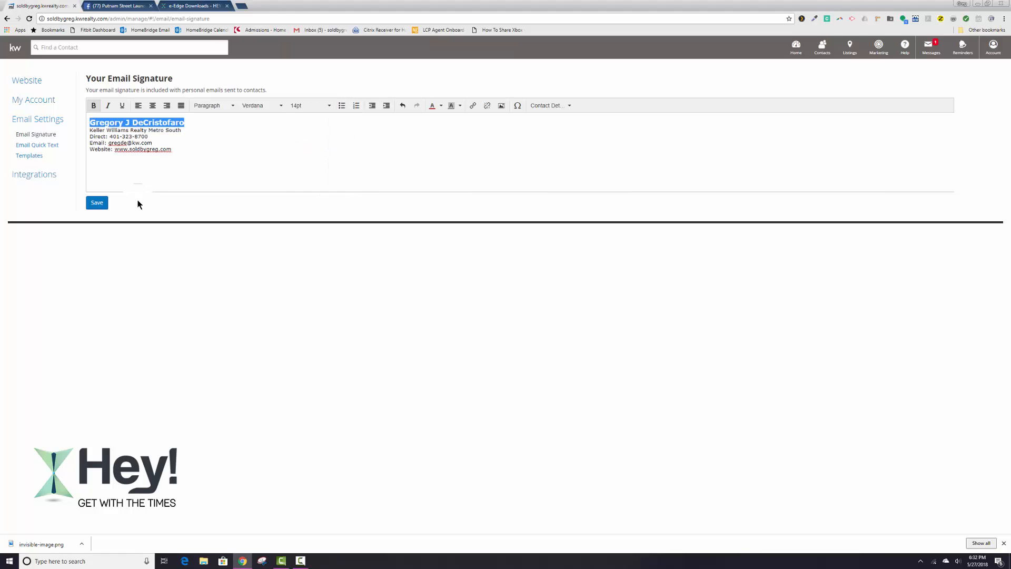
pyautogui.click(145, 183)
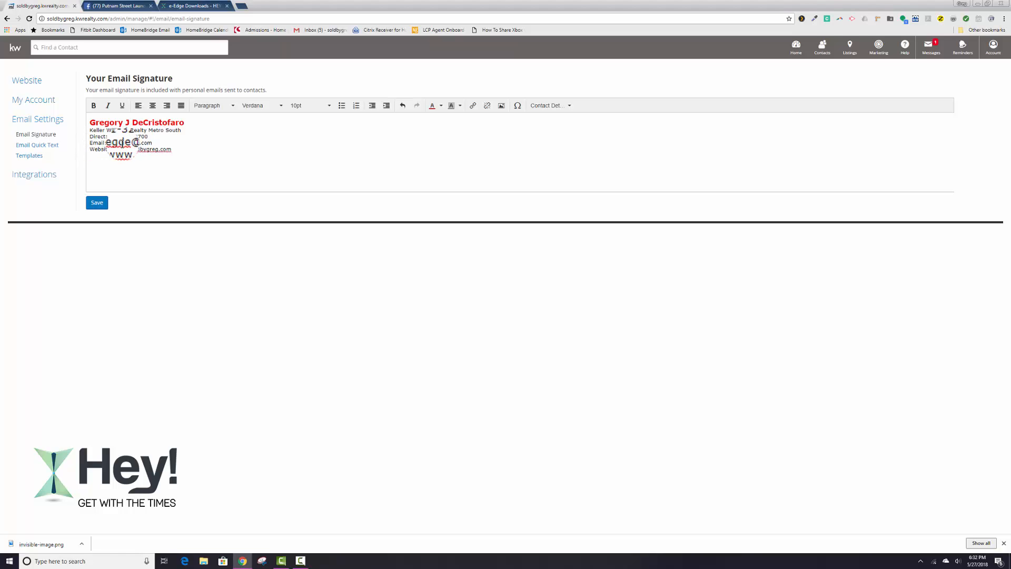
# Highlight the email address line in the signature, then deselect it.
pyautogui.click(154, 143)
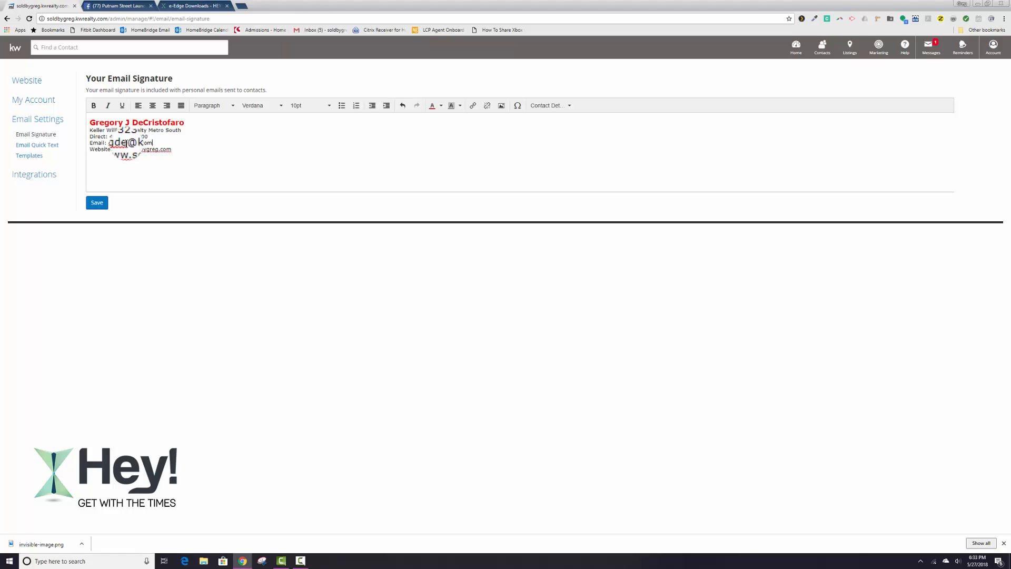
pyautogui.moveTo(109, 142); pyautogui.dragTo(153, 144)
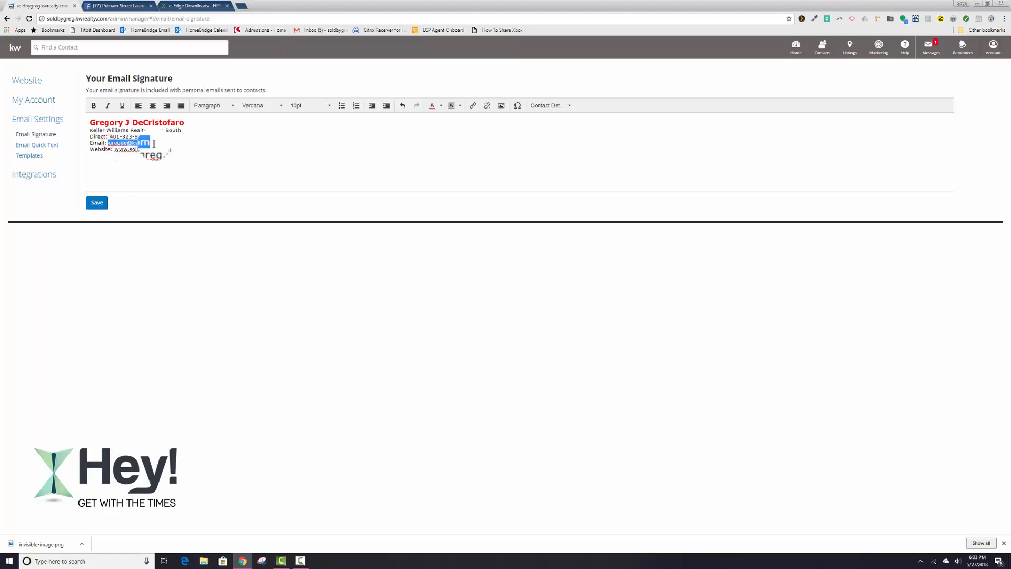
pyautogui.click(176, 157)
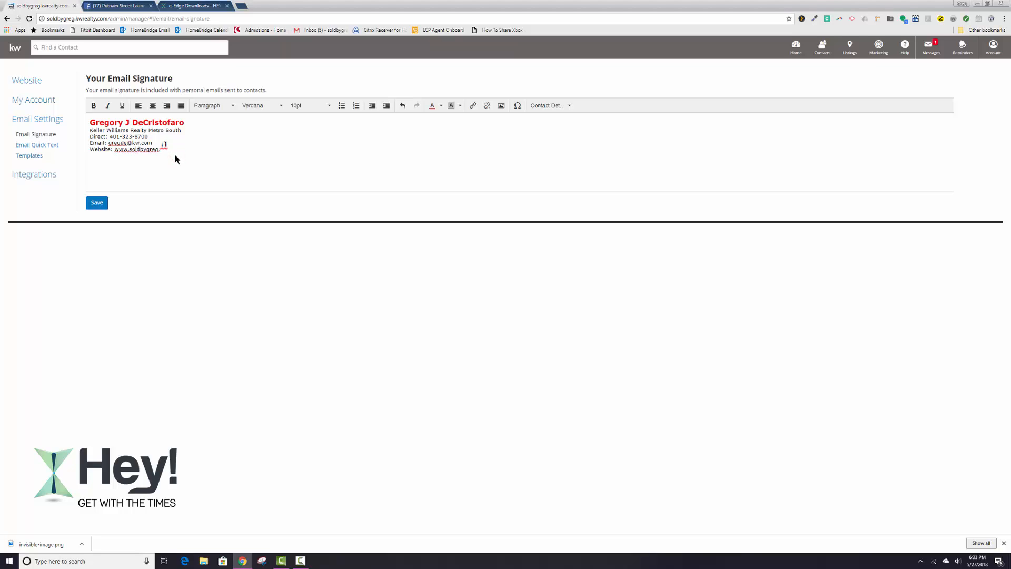